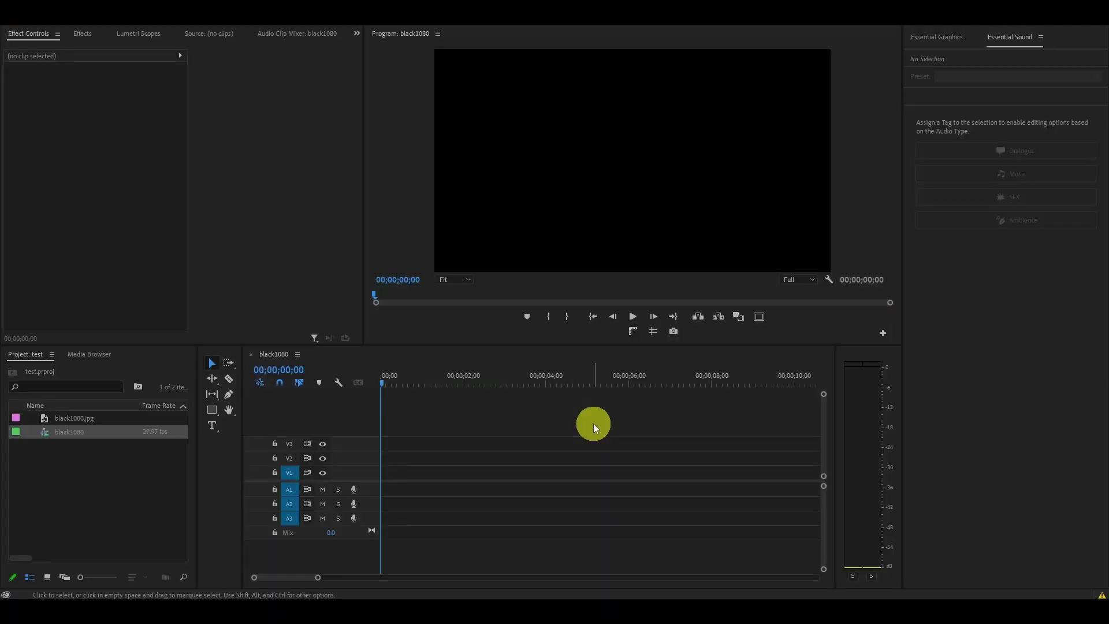
- Create a 1920×1080 Black Video item and place it at 00;00 on track V3
right_click(102, 479)
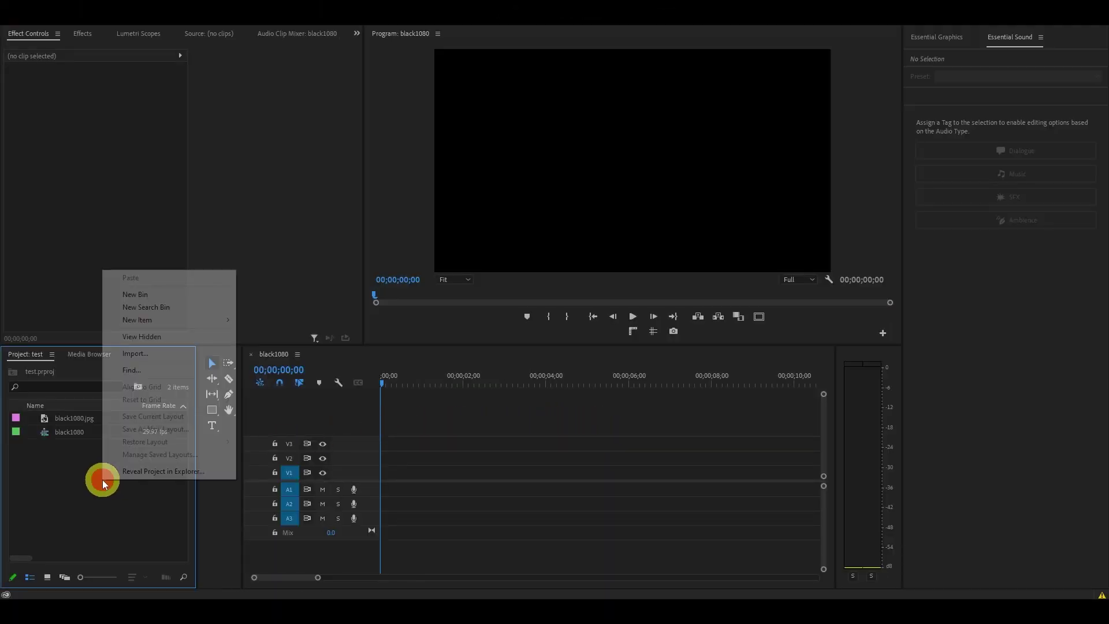
left_click(174, 324)
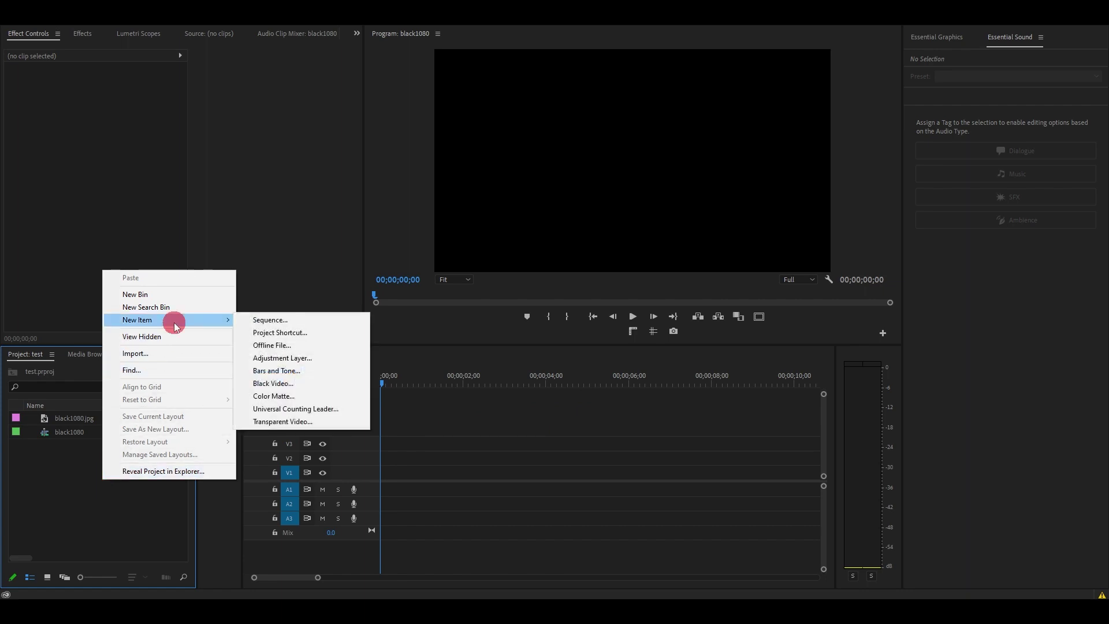
left_click(293, 382)
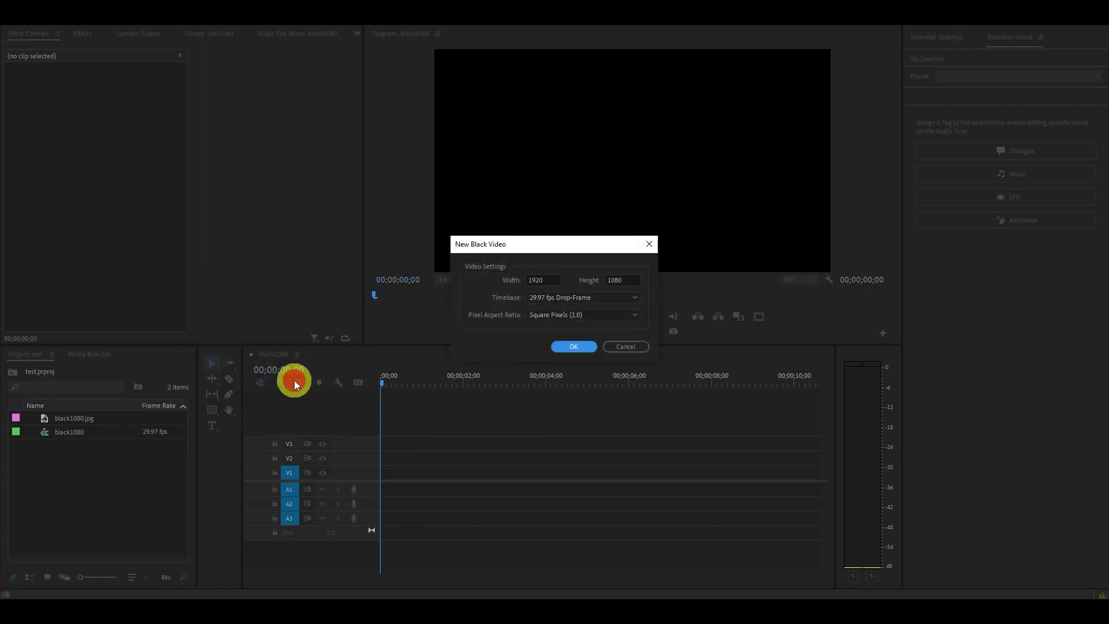
left_click(569, 347)
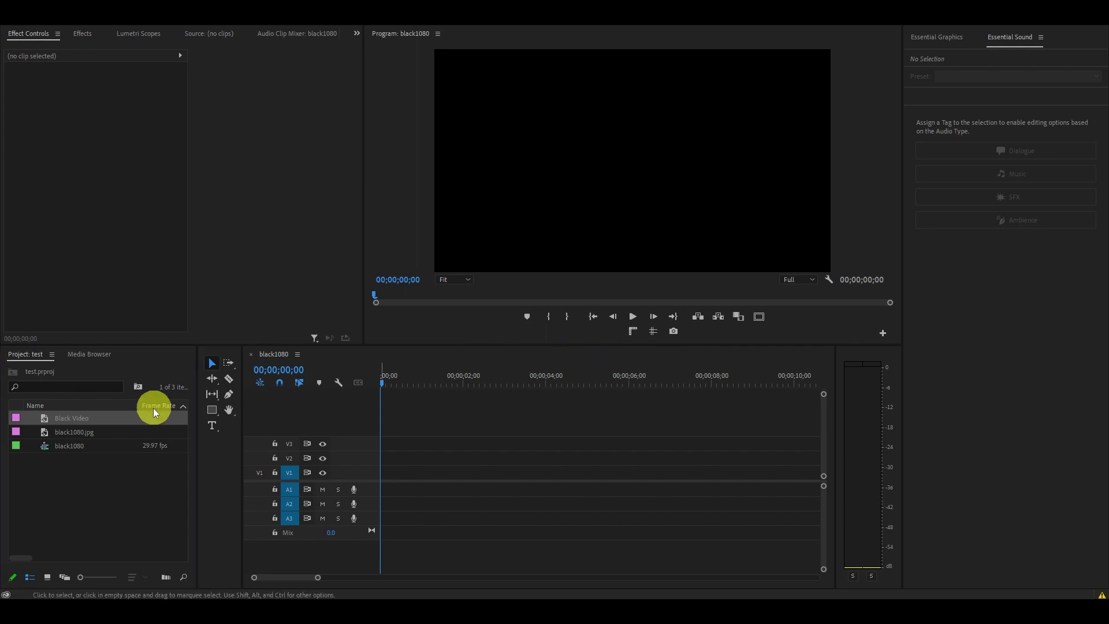
left_click_drag(75, 419, 380, 446)
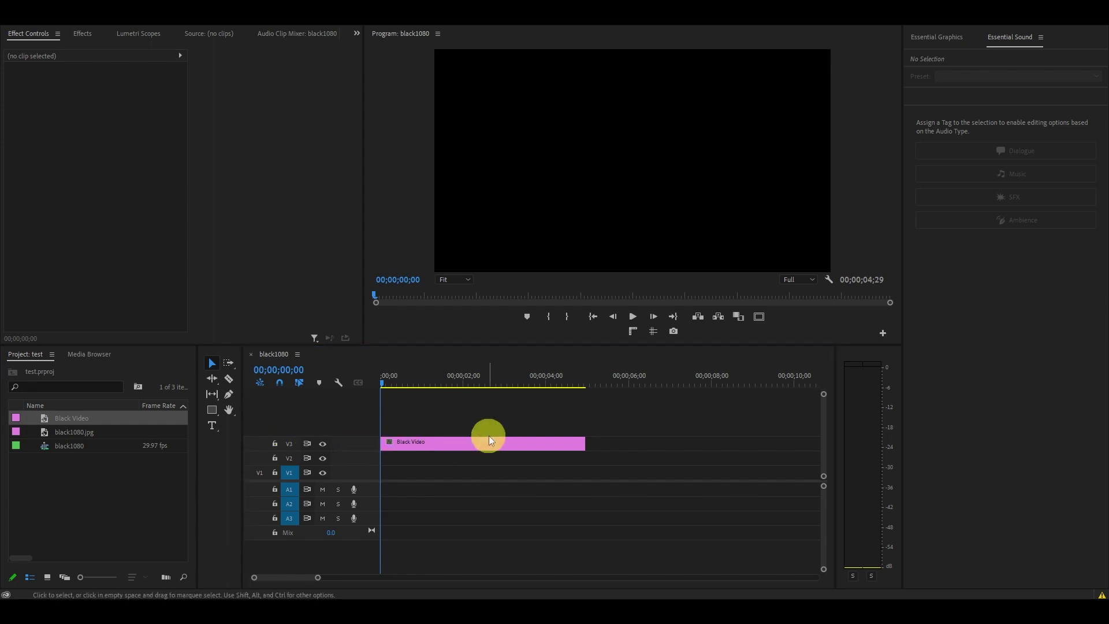
- Apply the Circle effect to the Black Video clip
left_click(87, 41)
left_click(76, 48)
type("circle")
left_click_drag(49, 133, 445, 439)
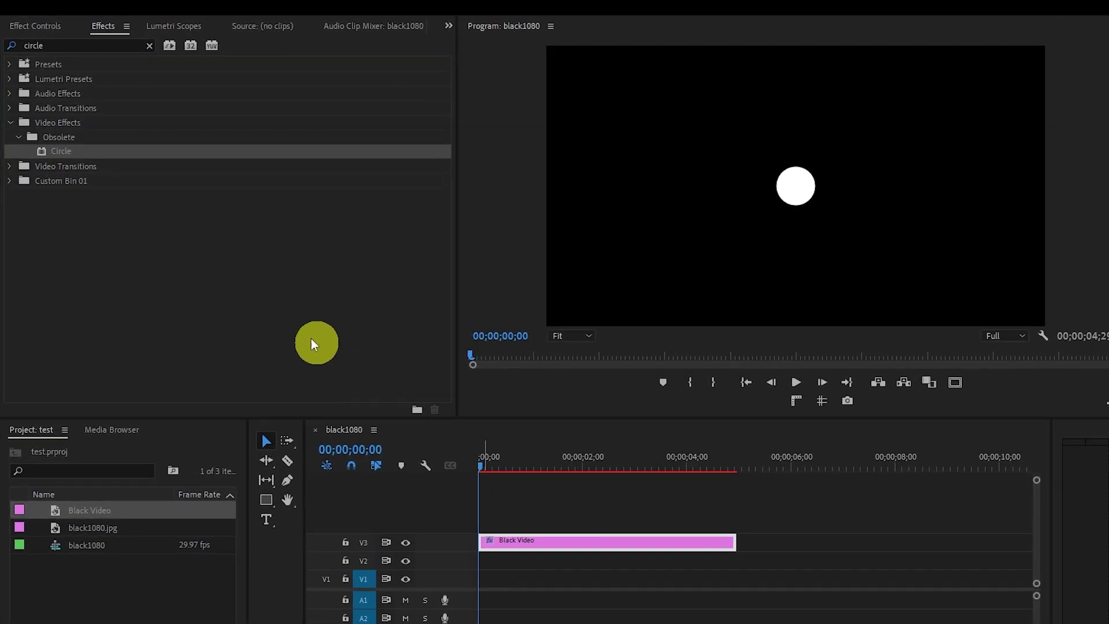
- Keyframe the Circle Radius from 0 at the start to full-frame at 00;00;03;01
left_click(28, 33)
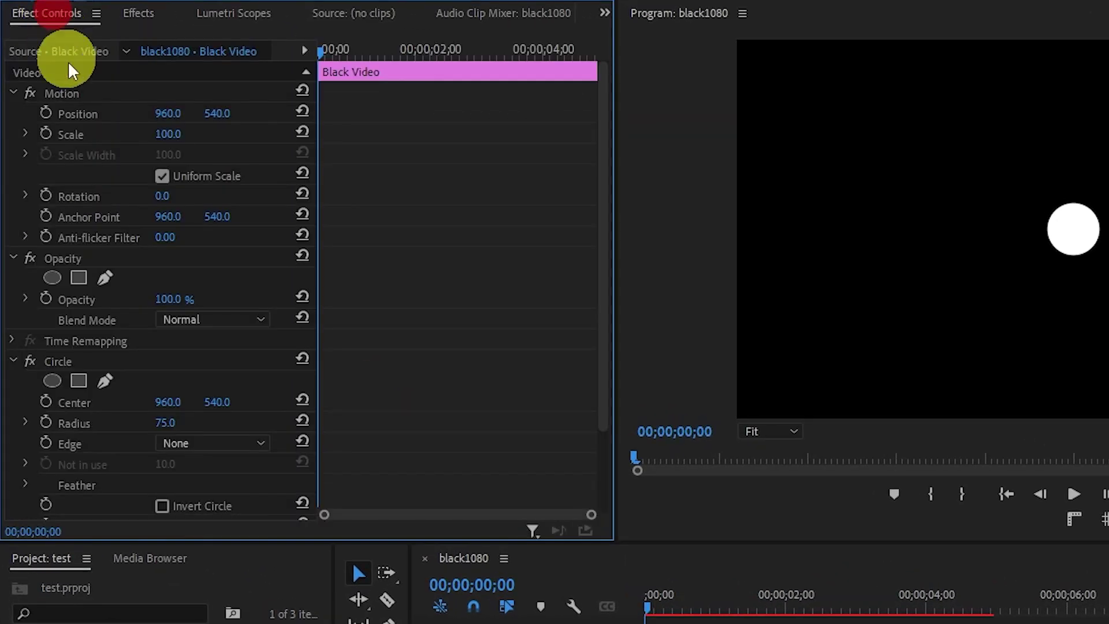
scroll(168, 292, "down", 3)
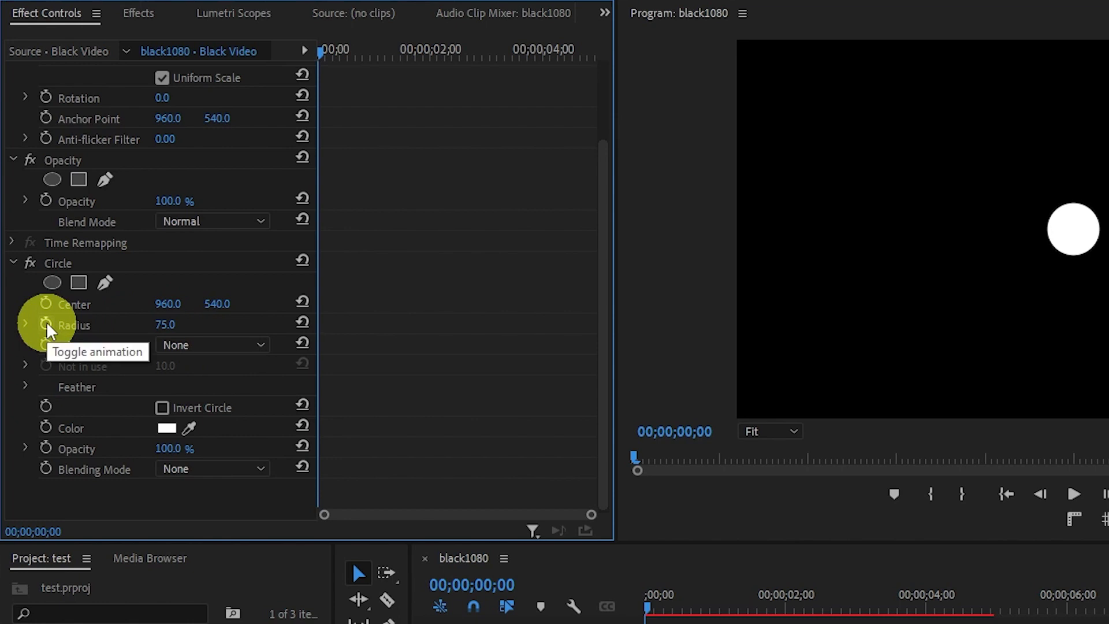
left_click(46, 324)
left_click(158, 327)
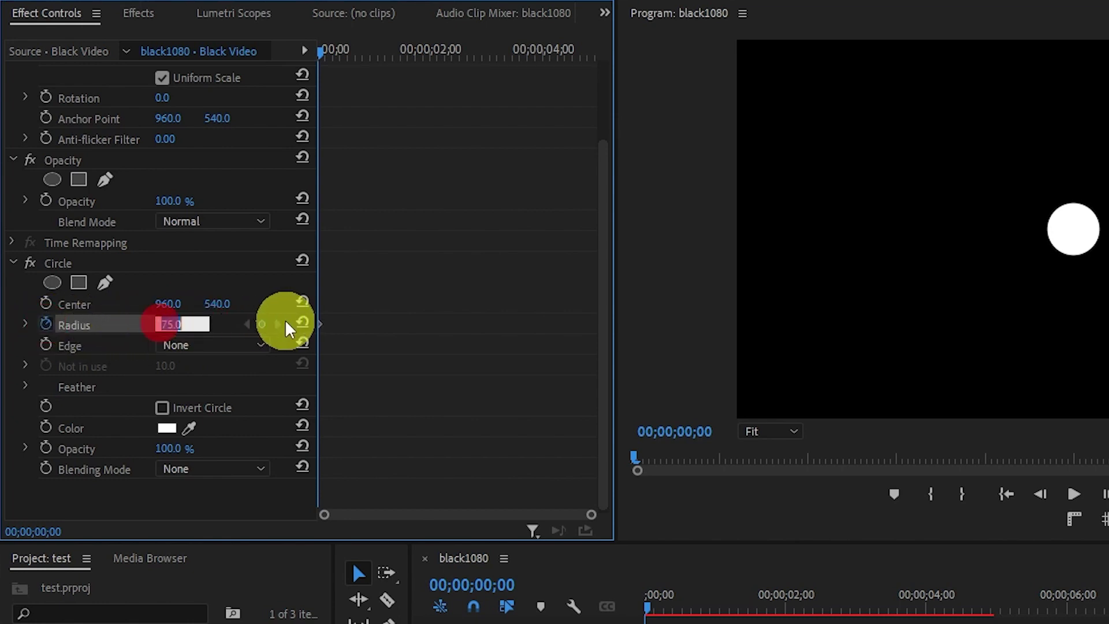
key("Return")
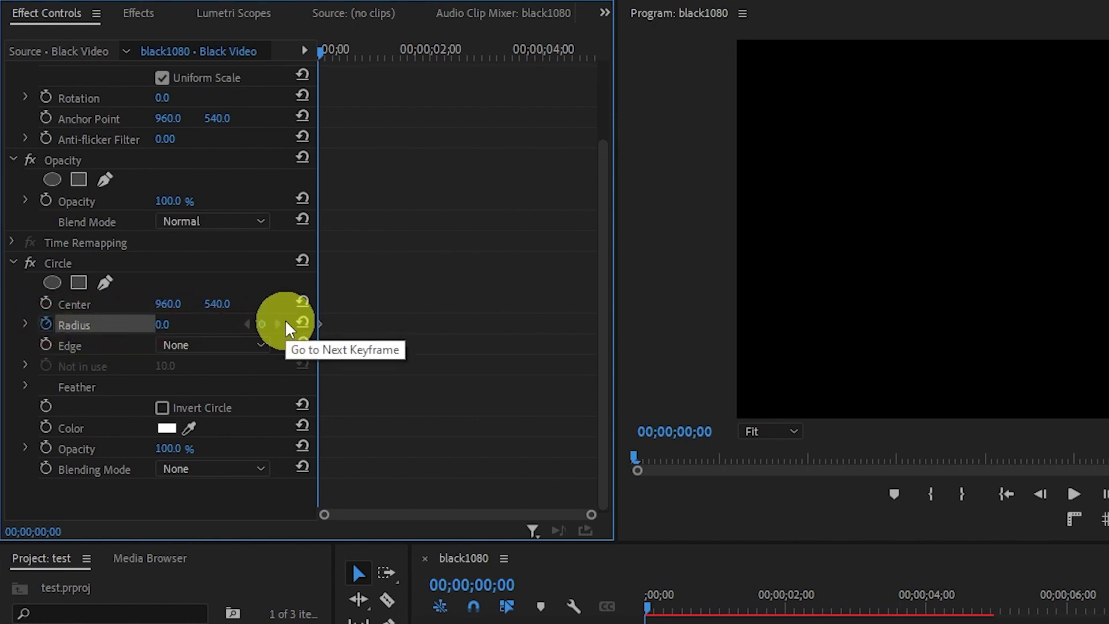
left_click_drag(320, 51, 484, 92)
left_click(172, 323)
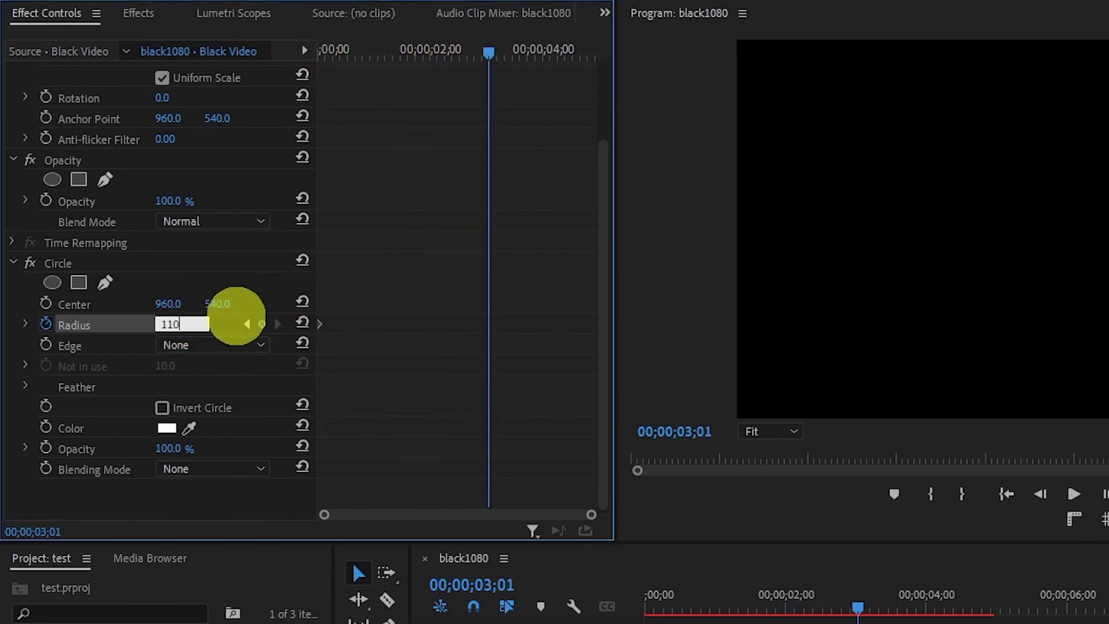
key("Return")
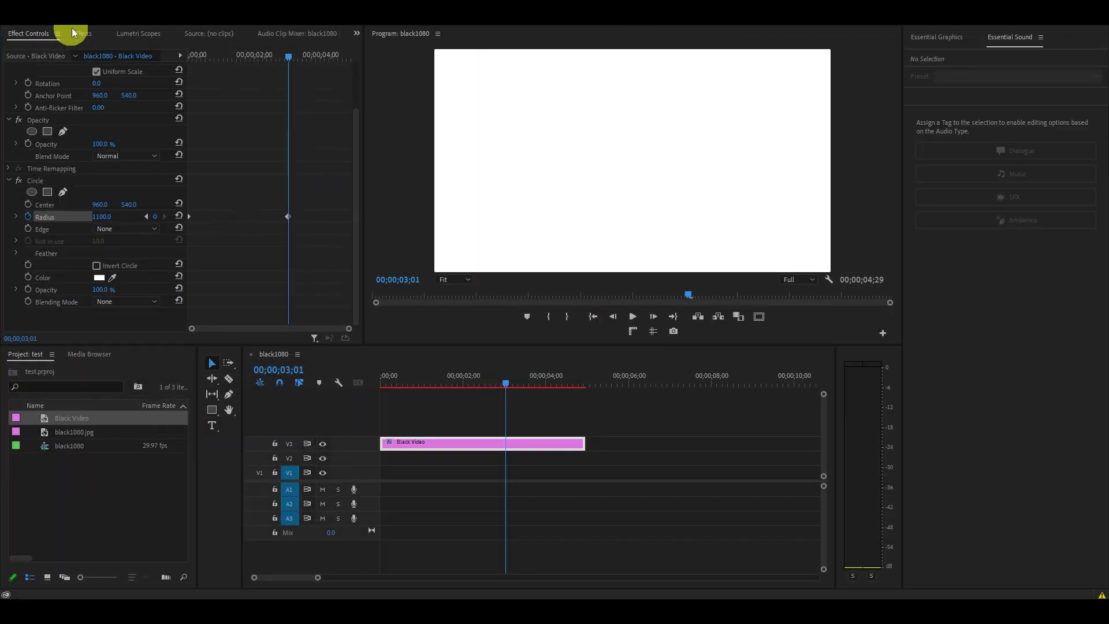
- Apply Turbulent Displace to the Black Video clip
left_click(83, 33)
left_click(77, 50)
type("turb")
left_click_drag(66, 132, 420, 440)
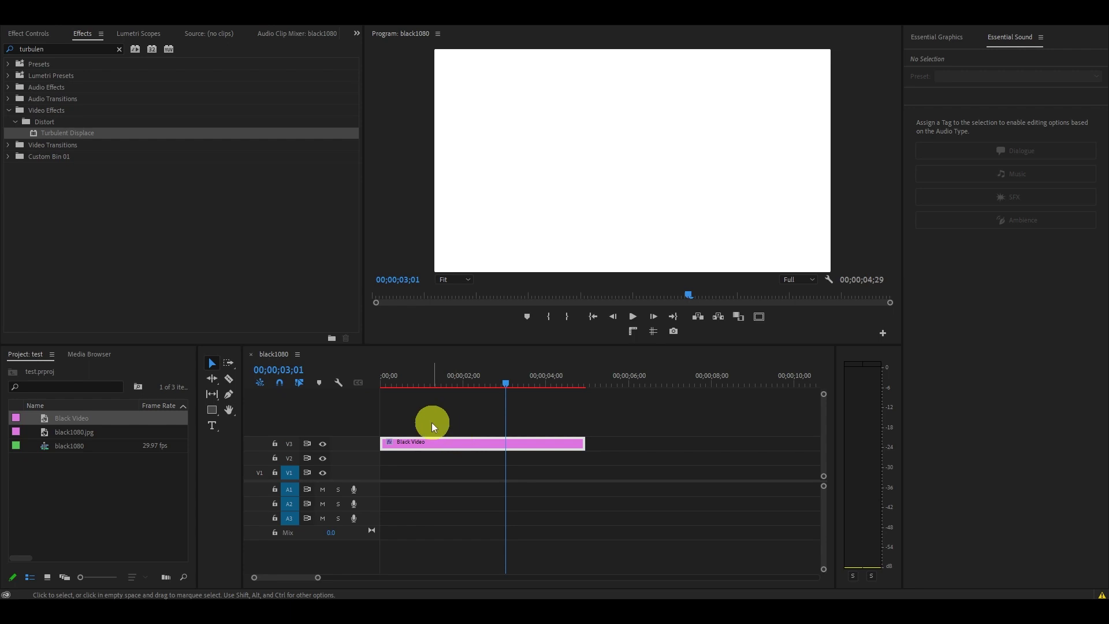
- Set the Turbulent Displace Amount to 300 in Effect Controls
left_click(28, 33)
scroll(96, 179, "down", 5)
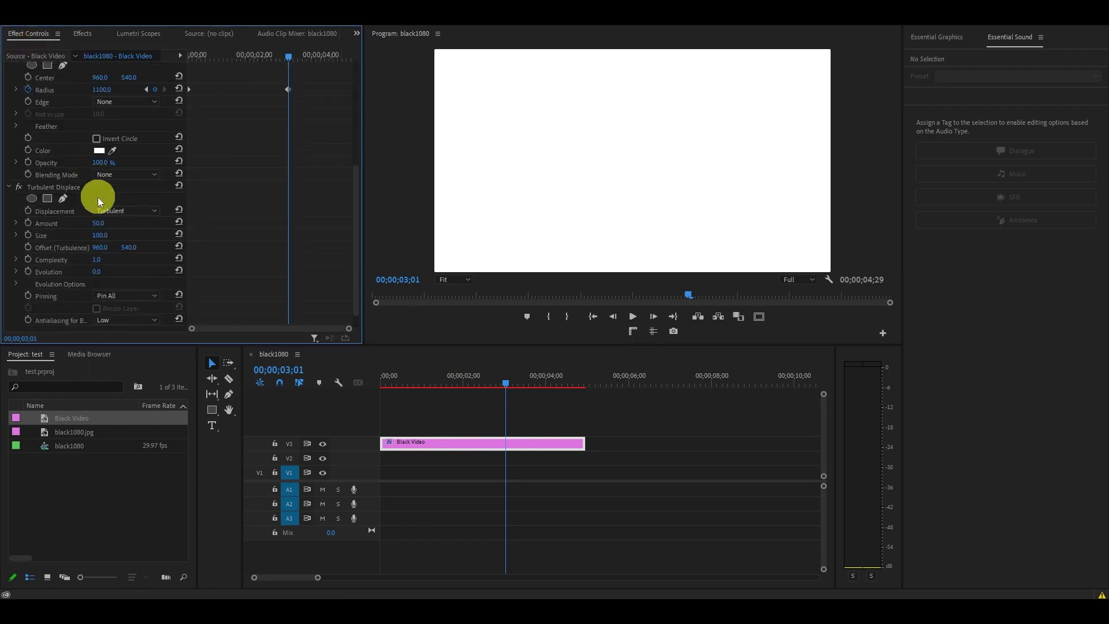
left_click(99, 223)
type("300")
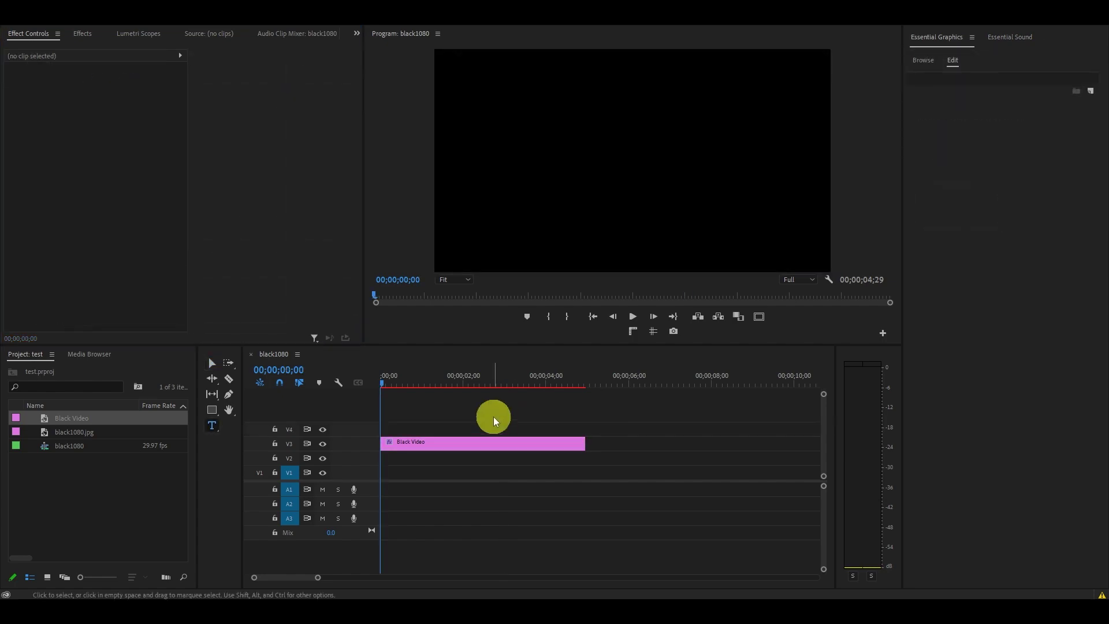
- Type 'BURN' as a text graphic on the frame about one second in
mouse_move(383, 383)
left_mouse_down()
mouse_move(428, 388)
mouse_move(372, 391)
left_mouse_up()
left_click(212, 425)
left_click(513, 173)
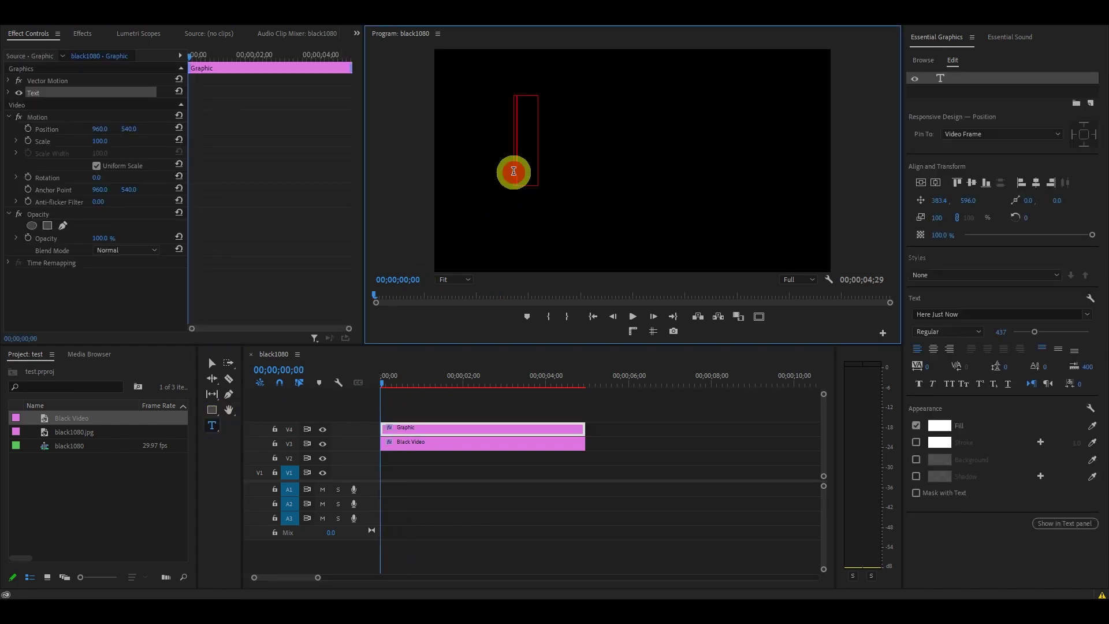
type("BURN")
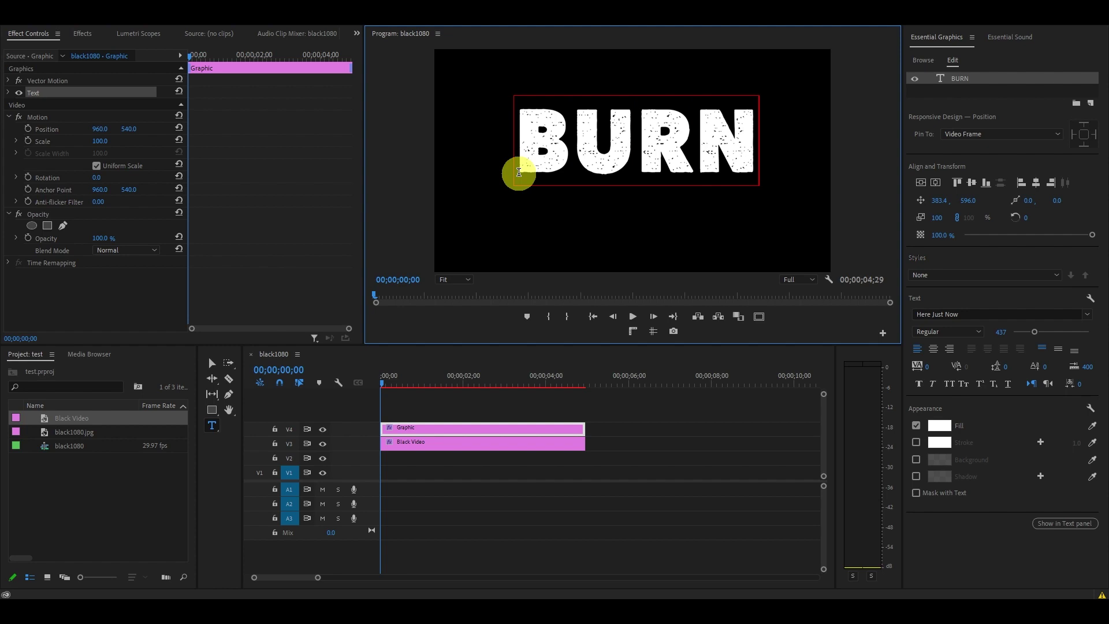
- Enlarge the BURN font to 486 and centre it vertically and horizontally
double_click(539, 156)
left_click_drag(1035, 332, 1036, 335)
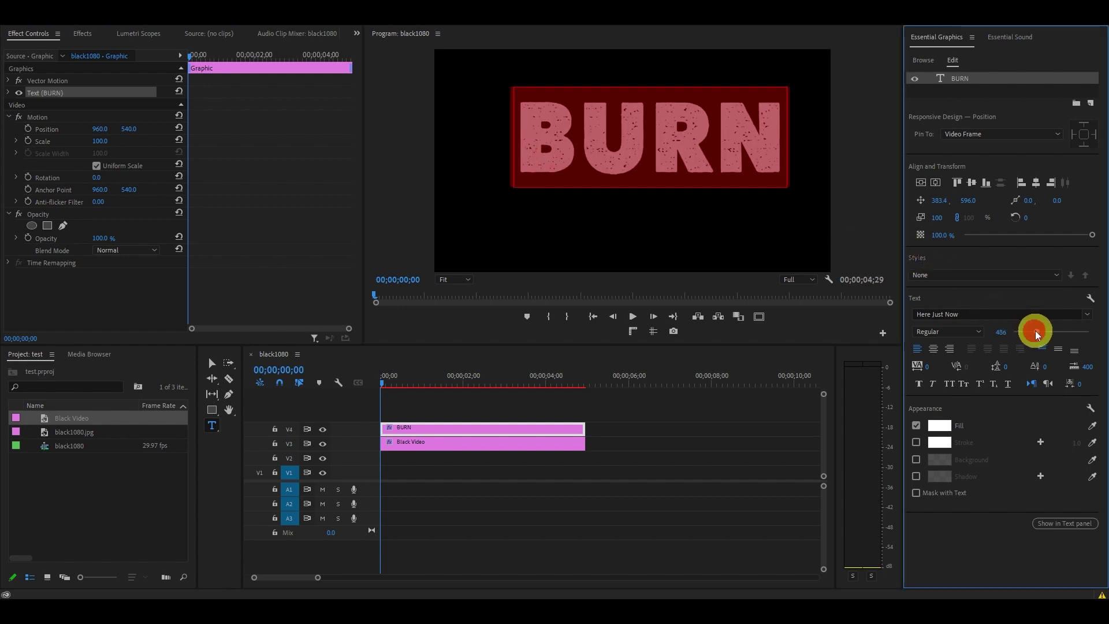
left_click(920, 182)
left_click(936, 182)
left_click(676, 402)
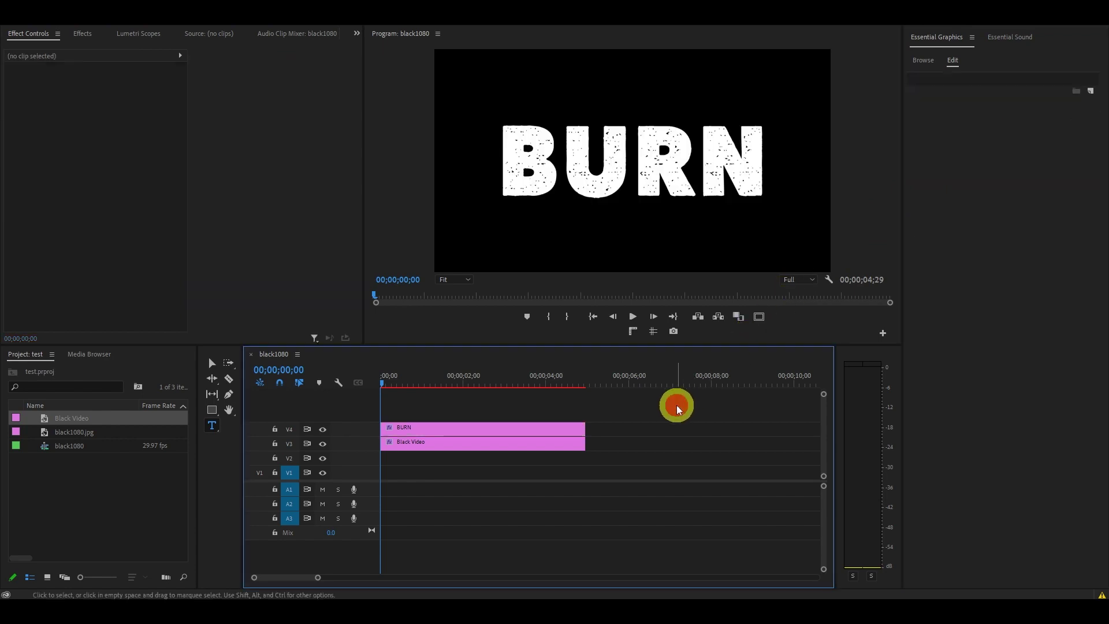
- Move the BURN clip to V2 and apply Track Matte Key to it
left_click_drag(445, 425, 437, 460)
left_click(84, 35)
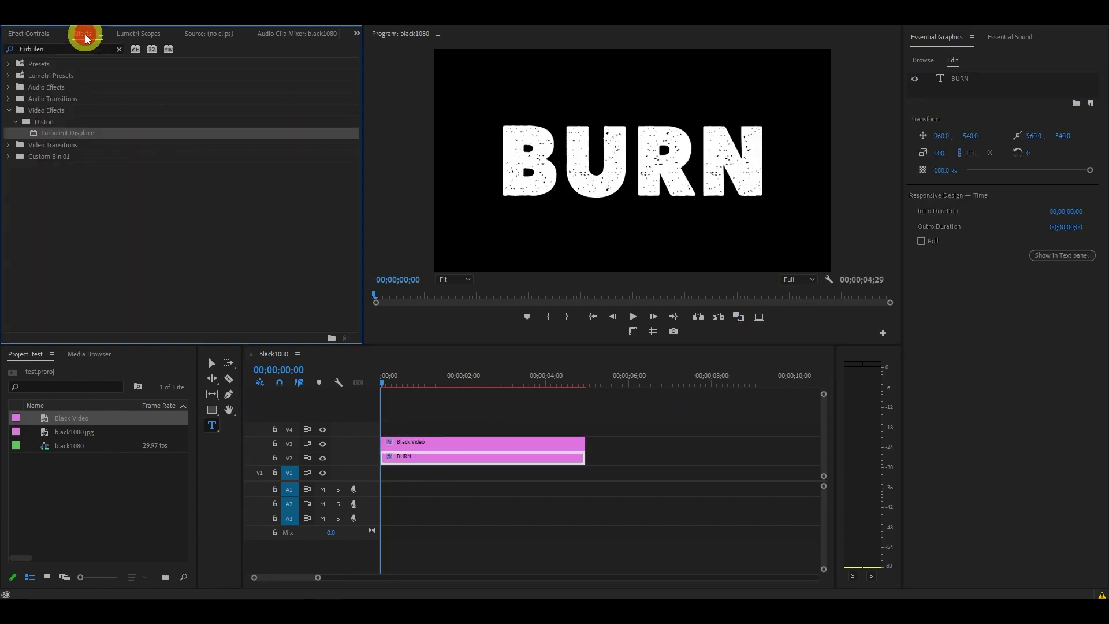
left_click_drag(76, 49, 10, 48)
type("TRACK M")
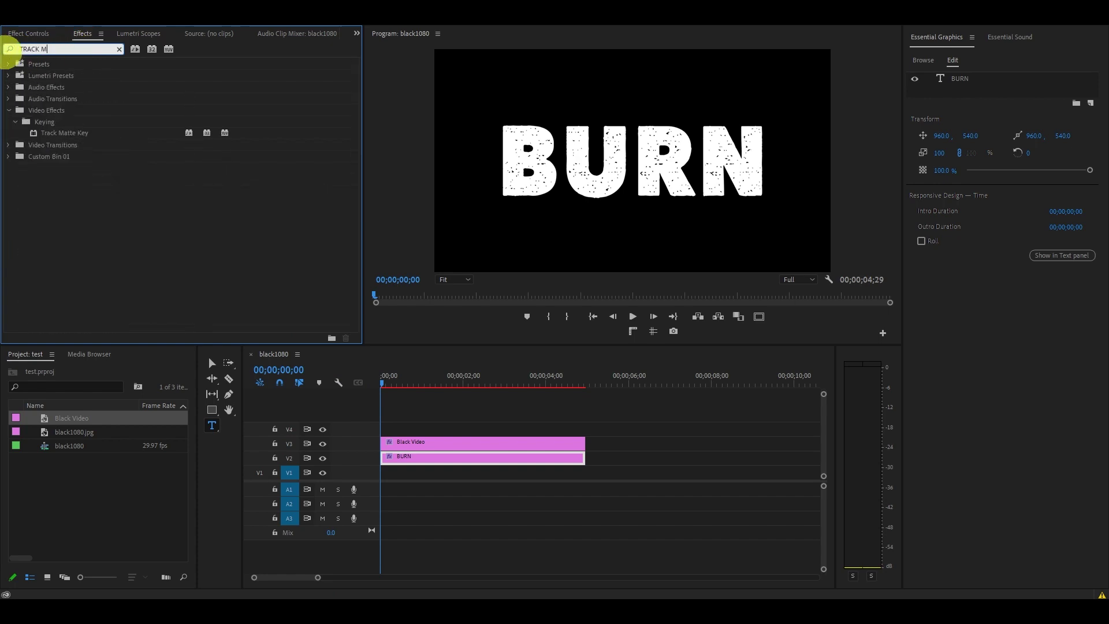
type("ATT")
mouse_move(69, 131)
left_mouse_down()
mouse_move(364, 315)
mouse_move(469, 439)
mouse_move(470, 456)
left_mouse_up()
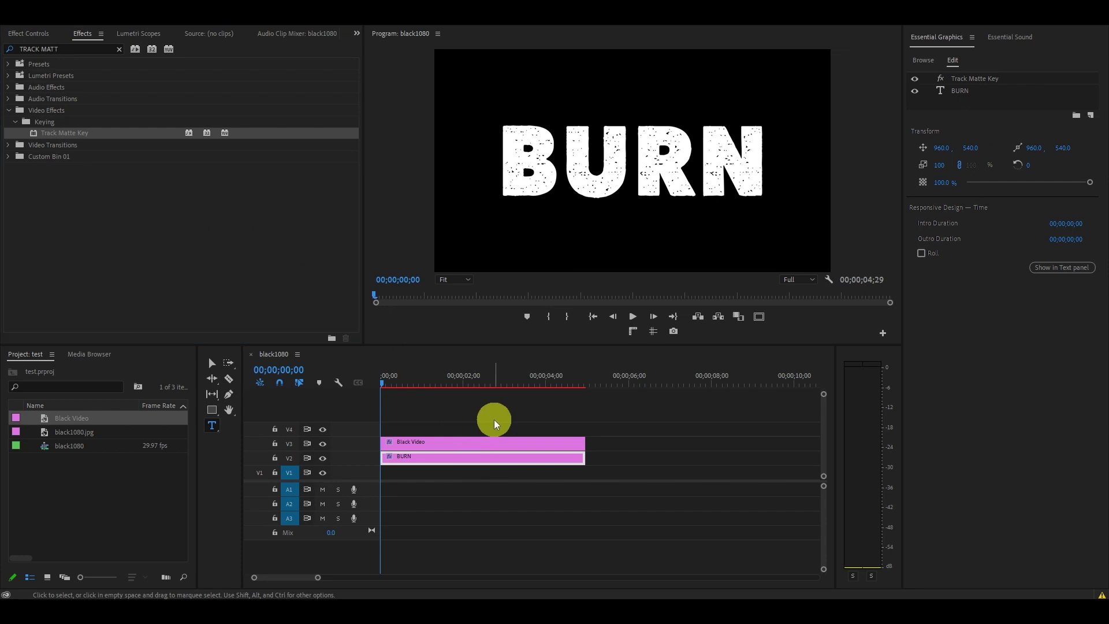
- Set the matte to Video 3 with Reverse on, and scrub to preview
left_click(30, 33)
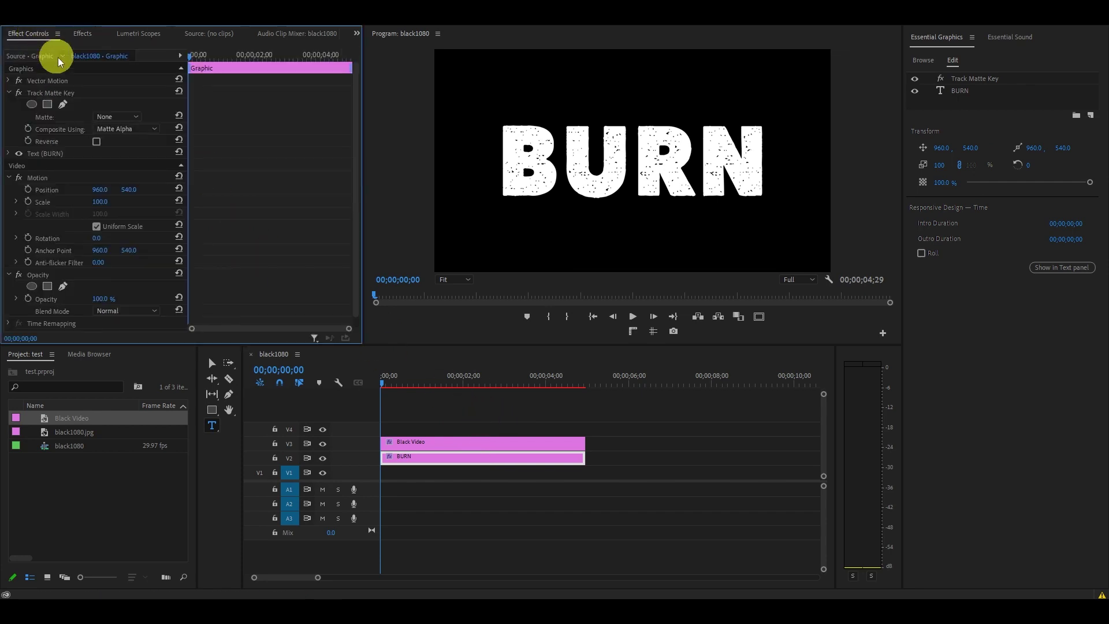
left_click(125, 115)
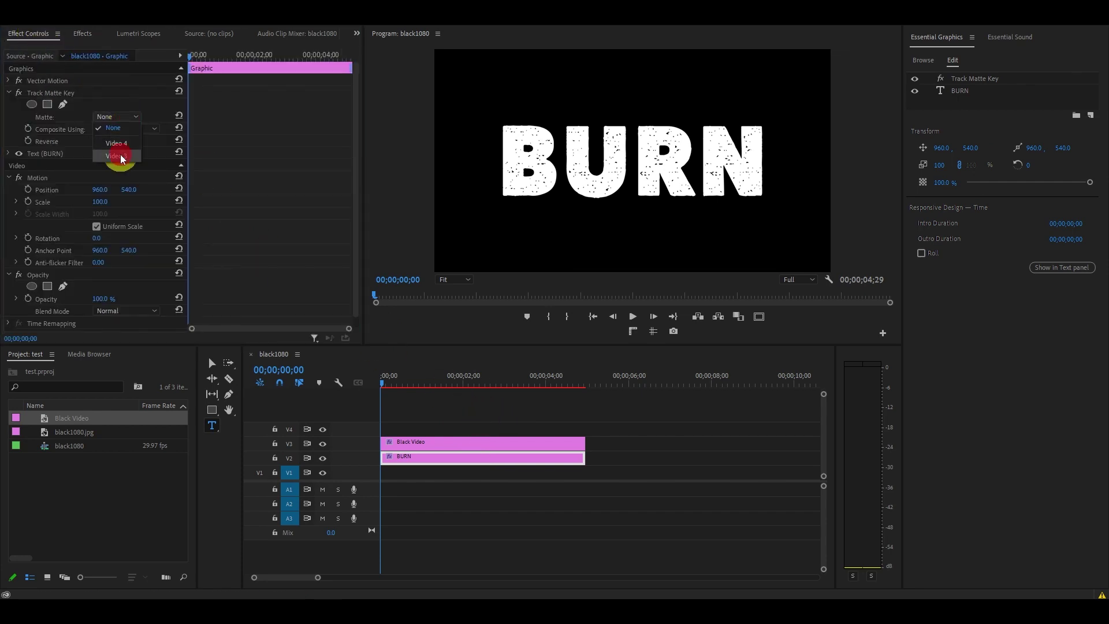
left_click(121, 159)
left_click(97, 142)
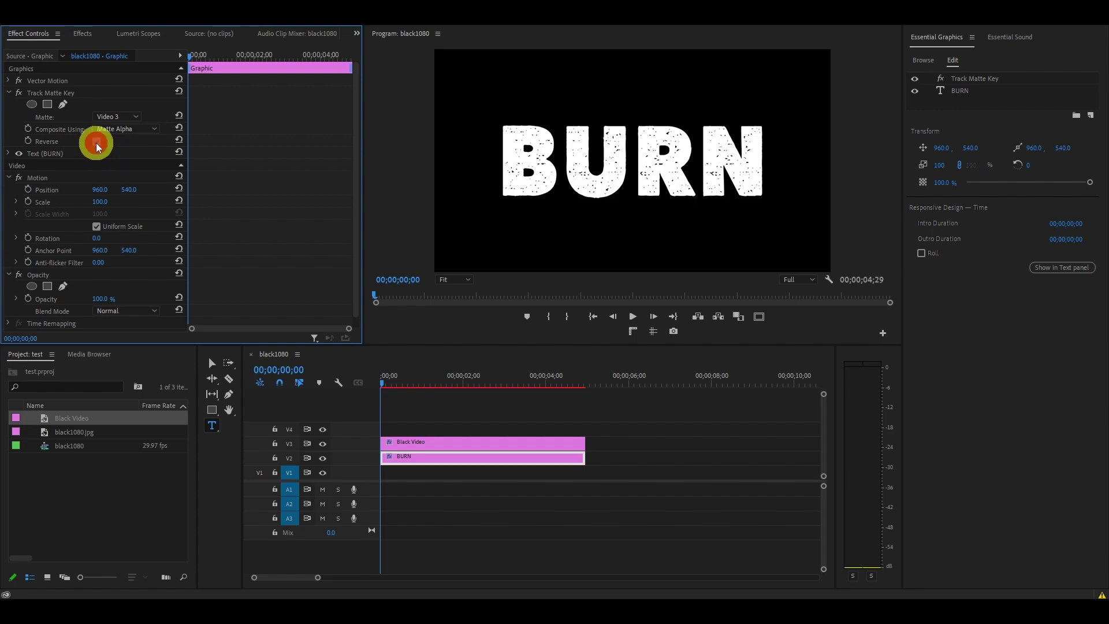
left_click_drag(379, 381, 420, 387)
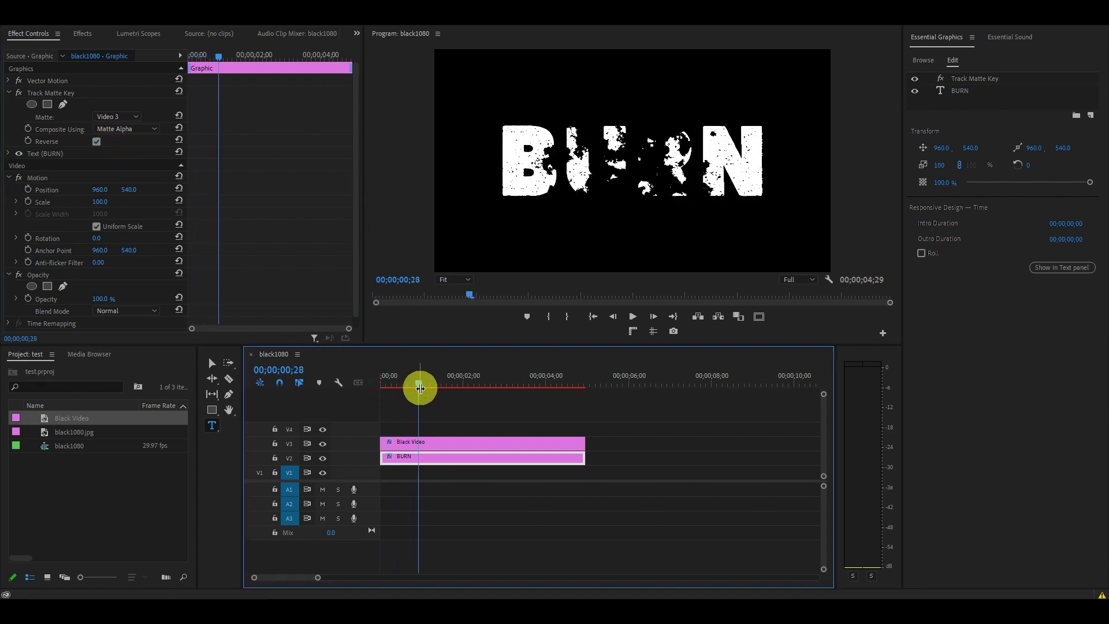
left_click(453, 448)
- Copy Black Video to V4, duplicate BURN's Track Matte Key, and set the first to Video 4
left_click_drag(453, 449, 453, 439)
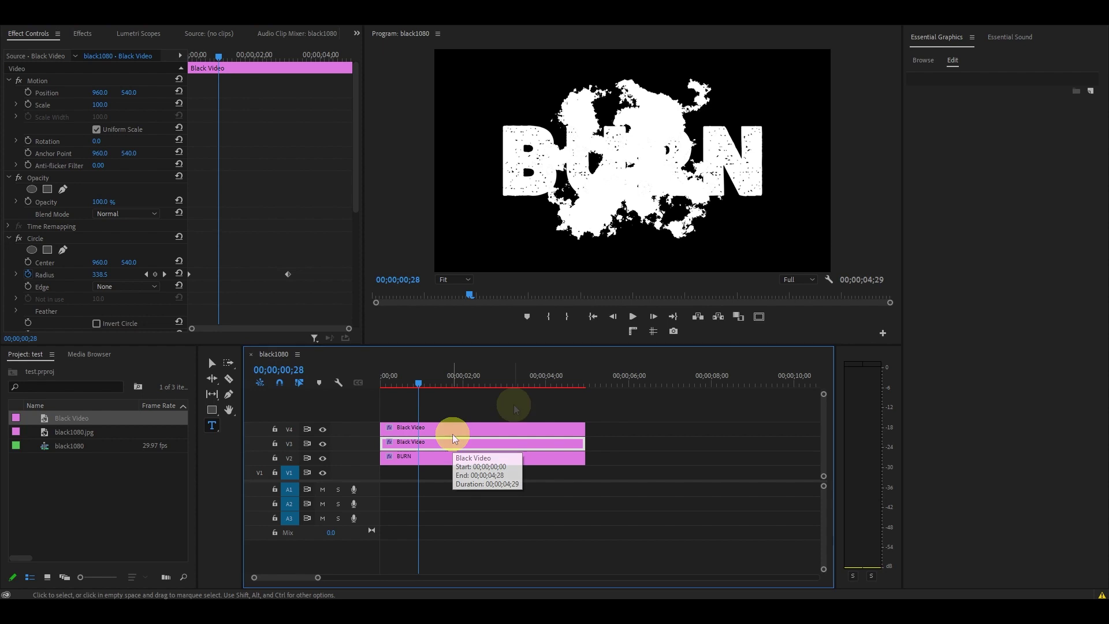
left_click(439, 462)
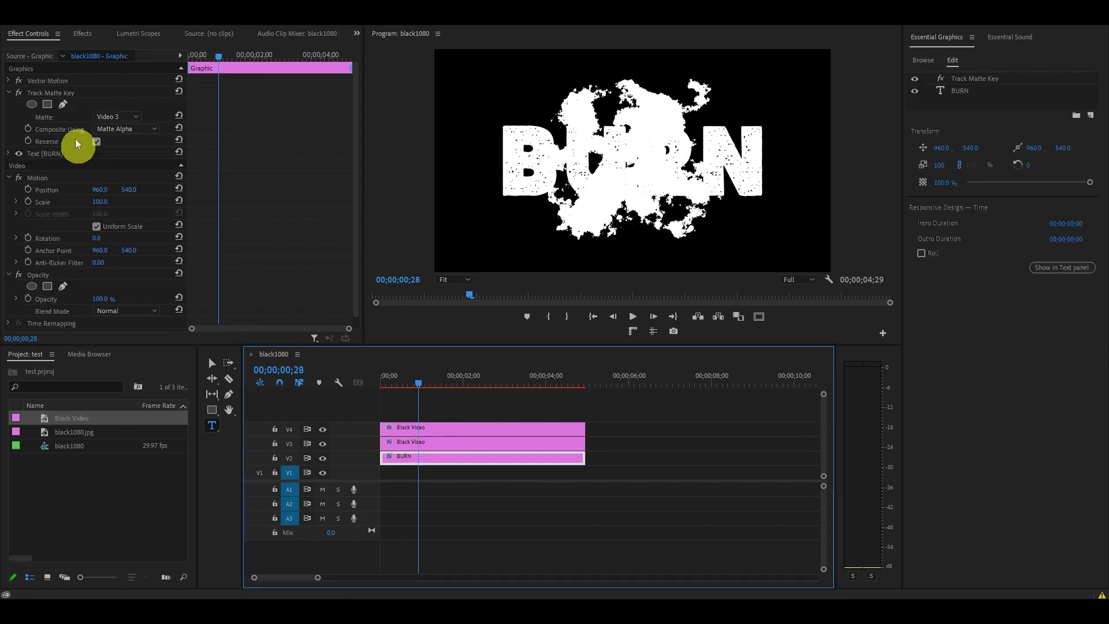
left_click(56, 96)
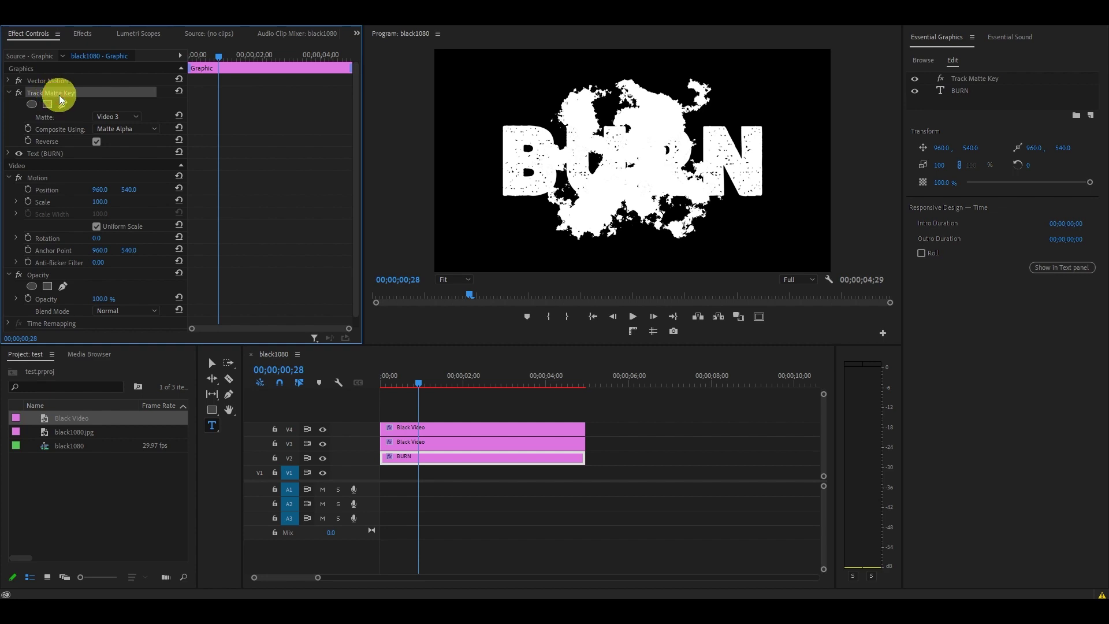
key("ctrl+v")
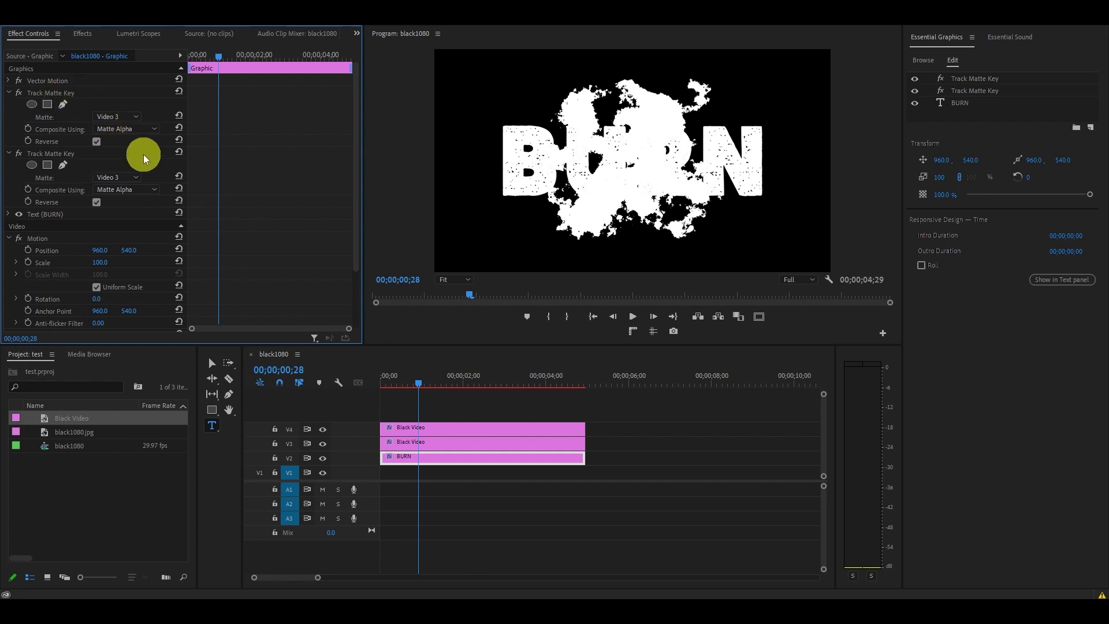
left_click(126, 119)
left_click(122, 142)
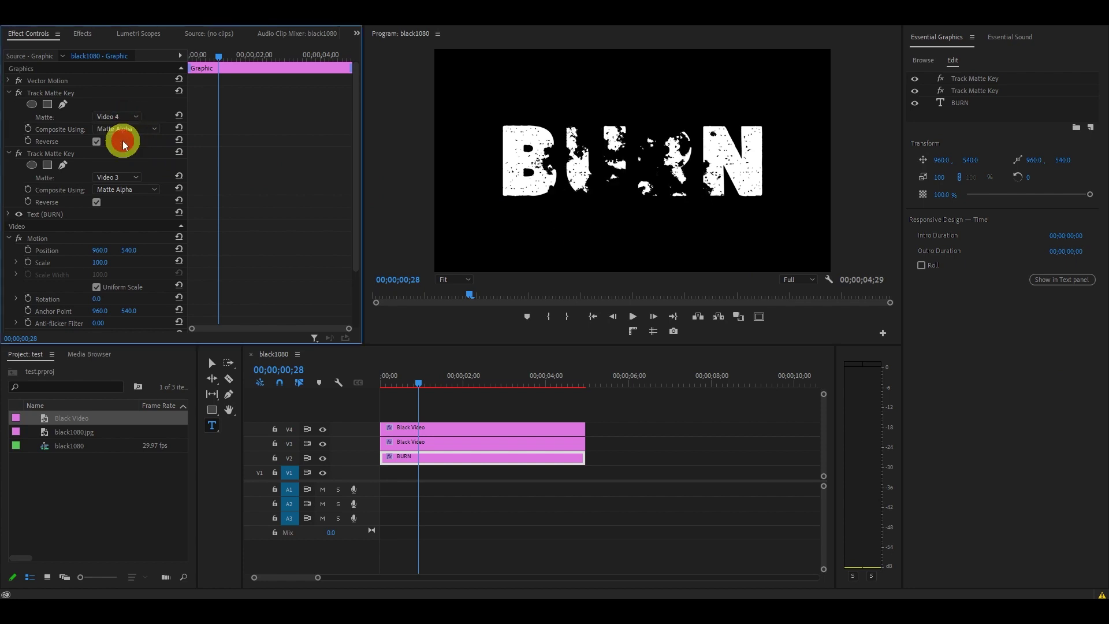
left_click(83, 34)
- Apply Gaussian Blur with Blurriness 100 to the V4 Black Video clip
left_click_drag(78, 49, 9, 49)
type("GAUS")
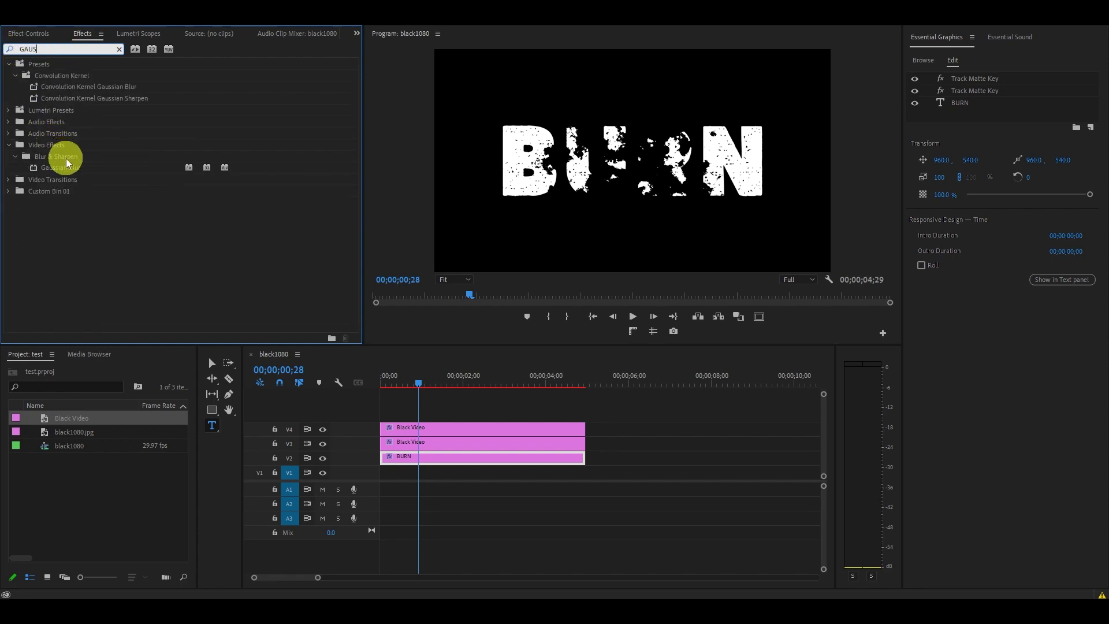
left_click_drag(64, 167, 433, 427)
left_click(34, 35)
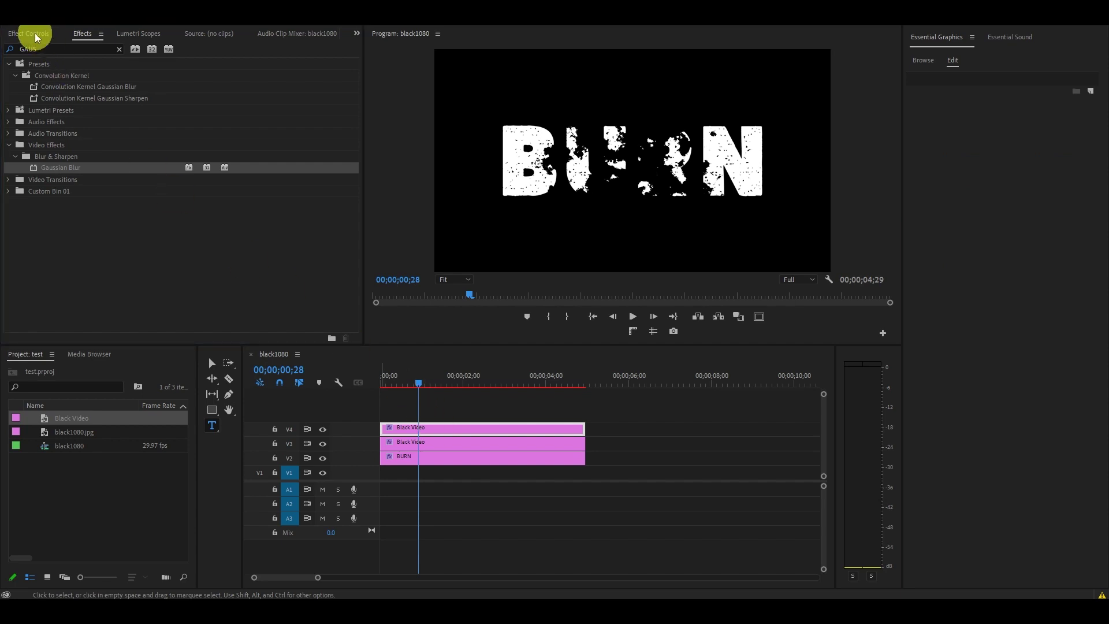
scroll(109, 209, "down", 10)
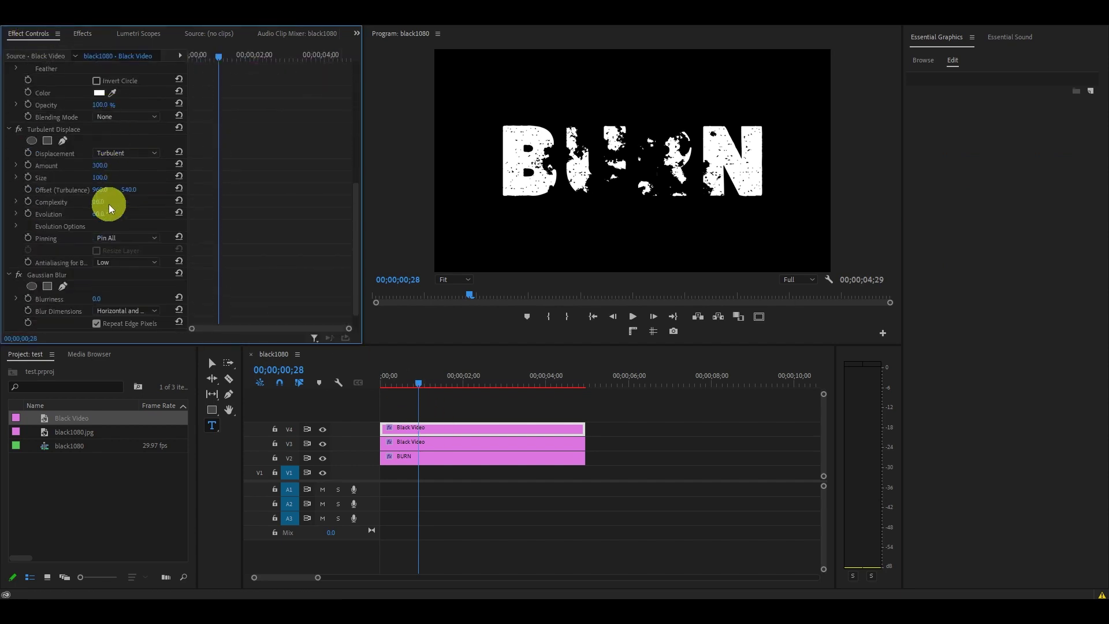
left_click(97, 278)
type("100")
key("Return")
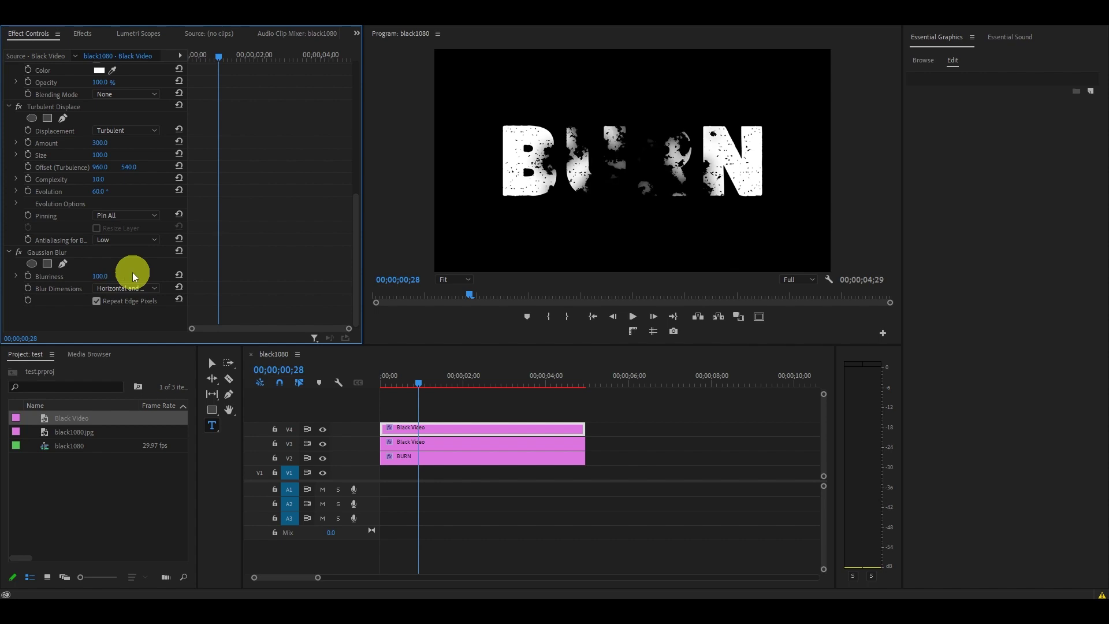
- Copy the blurred V4 clip onto a new V5 track
left_click_drag(436, 426, 438, 424)
left_click(438, 415)
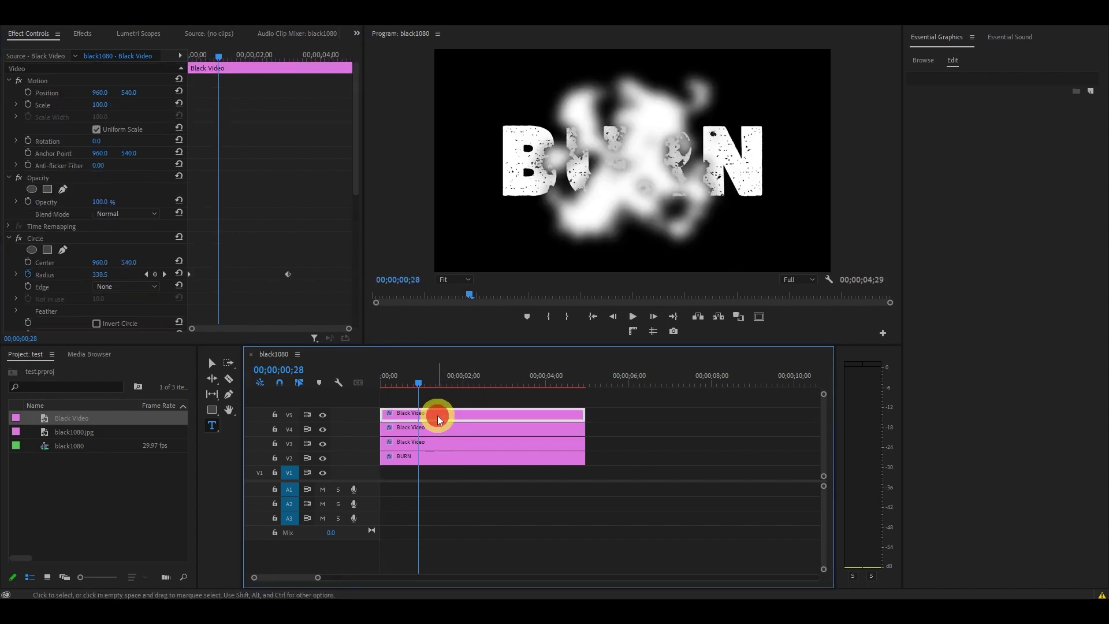
scroll(133, 254, "down", 10)
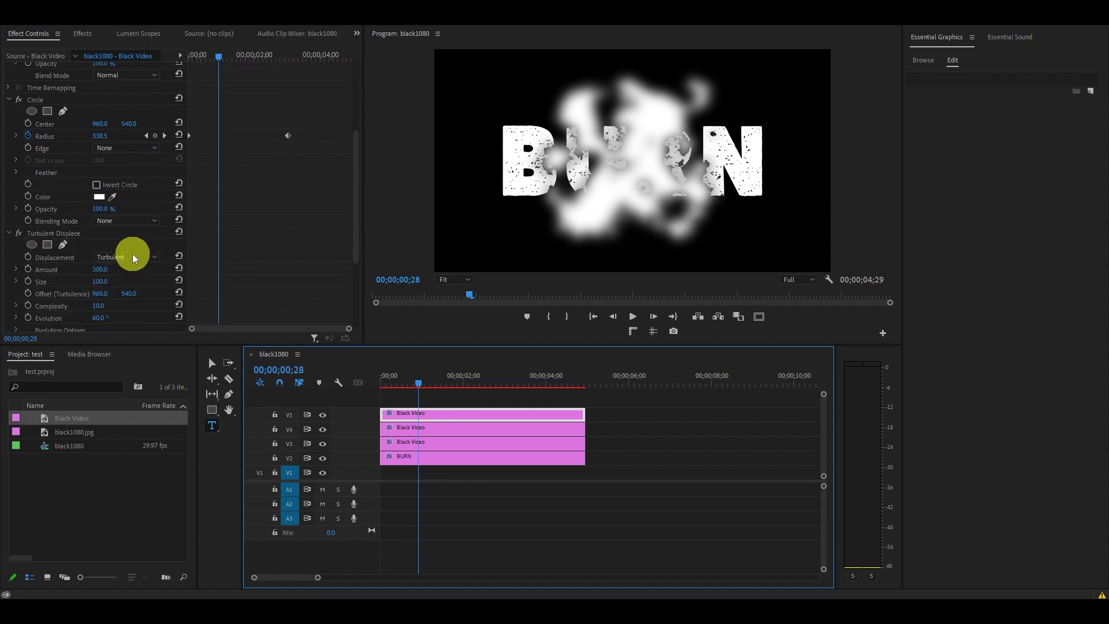
scroll(132, 257, "down", 3)
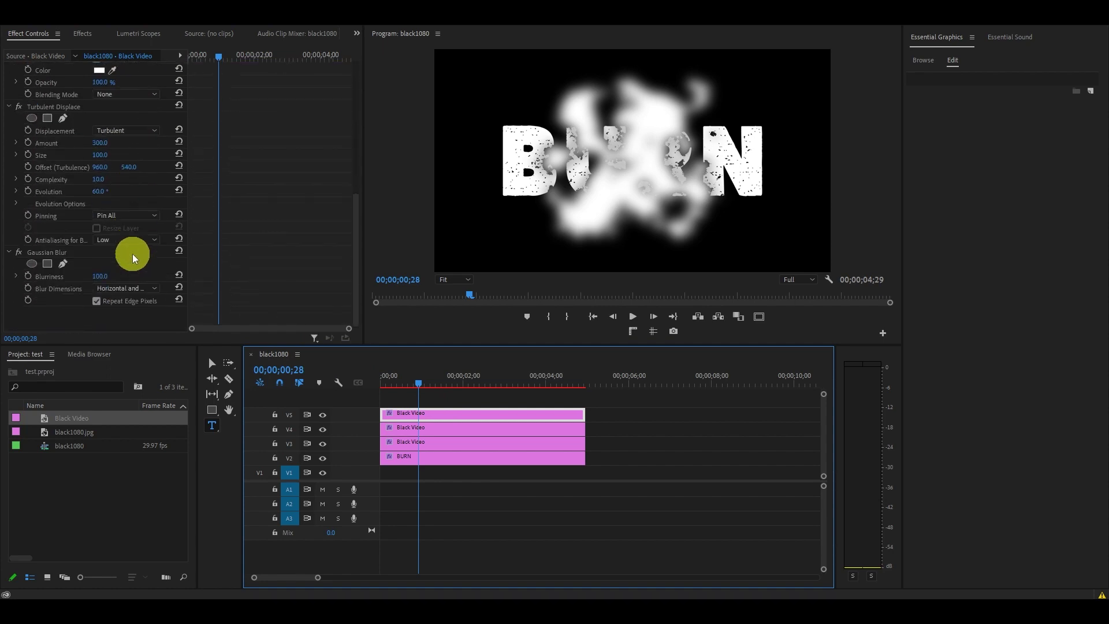
right_click(60, 255)
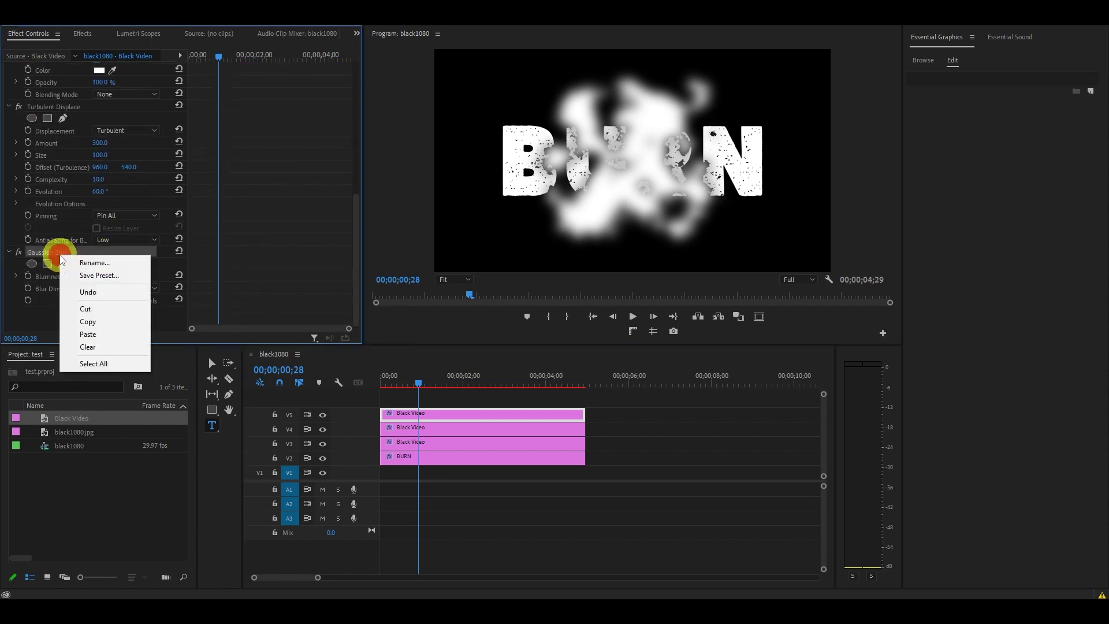
- Clear the Gaussian Blur from the V5 copy and duplicate it onto V6
left_click(98, 346)
left_click(453, 419)
left_click_drag(454, 420, 461, 401)
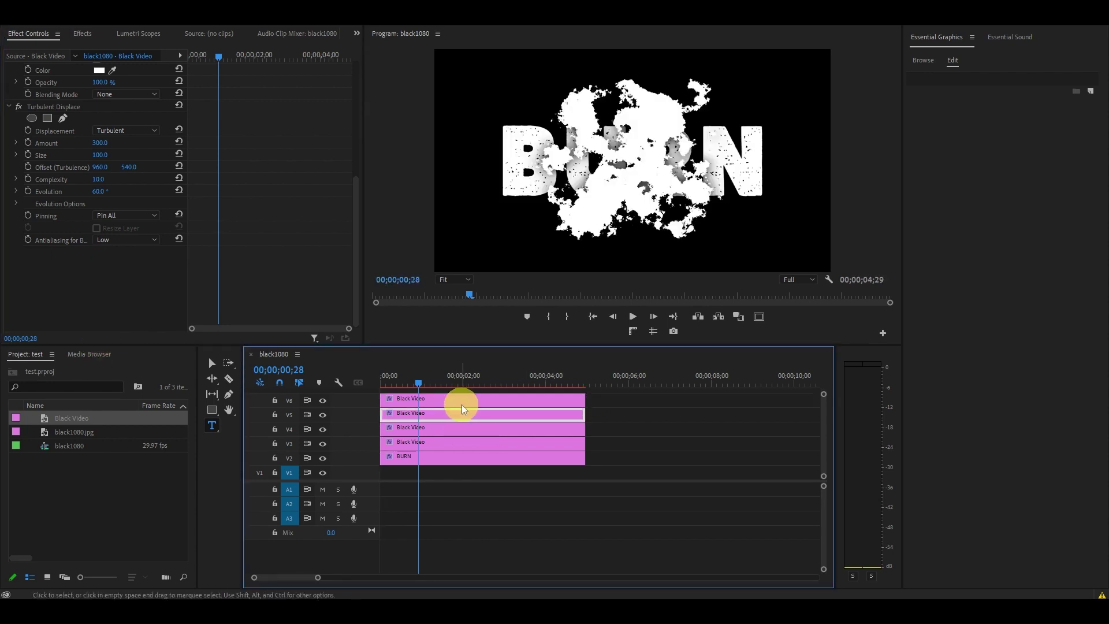
- Nest the two top clips as Nested Sequence 01 and open it
left_click_drag(597, 402, 560, 408)
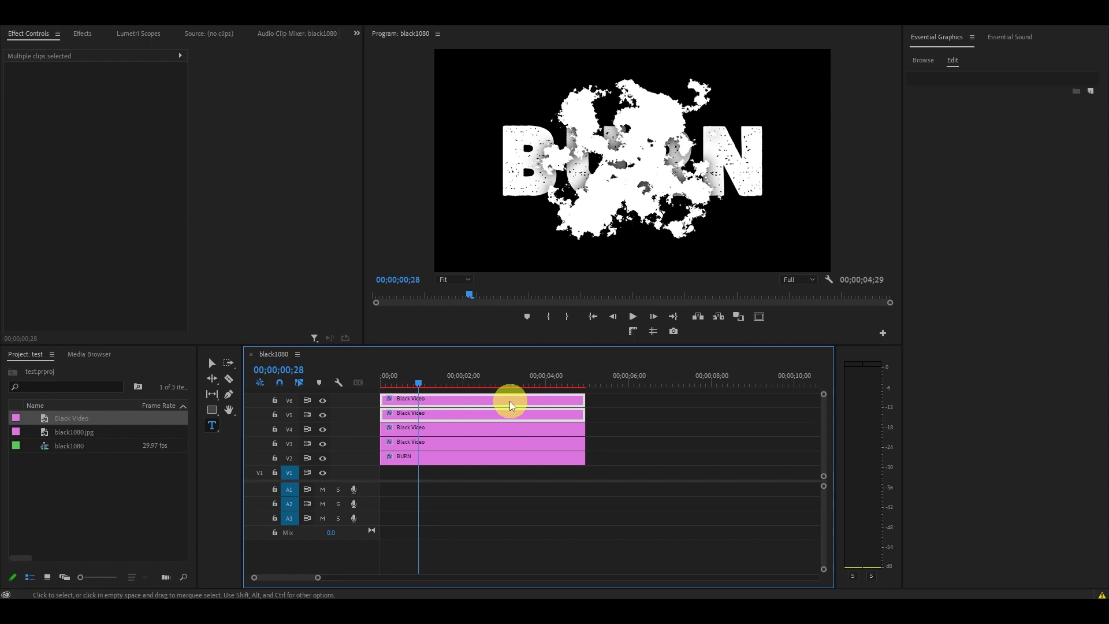
right_click(508, 403)
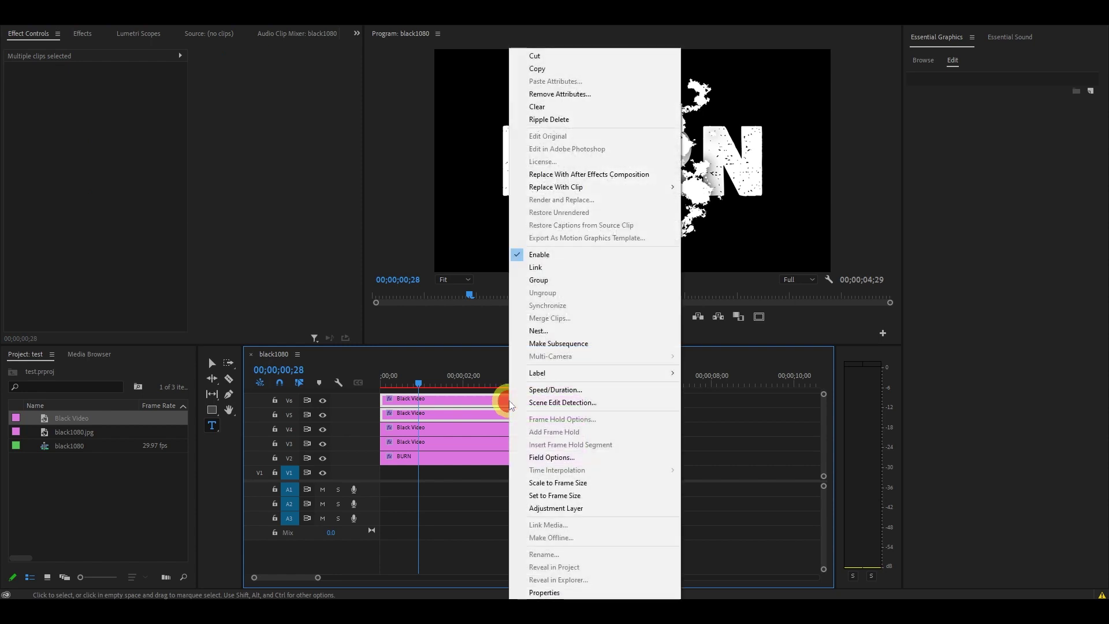
left_click(553, 332)
left_click(539, 321)
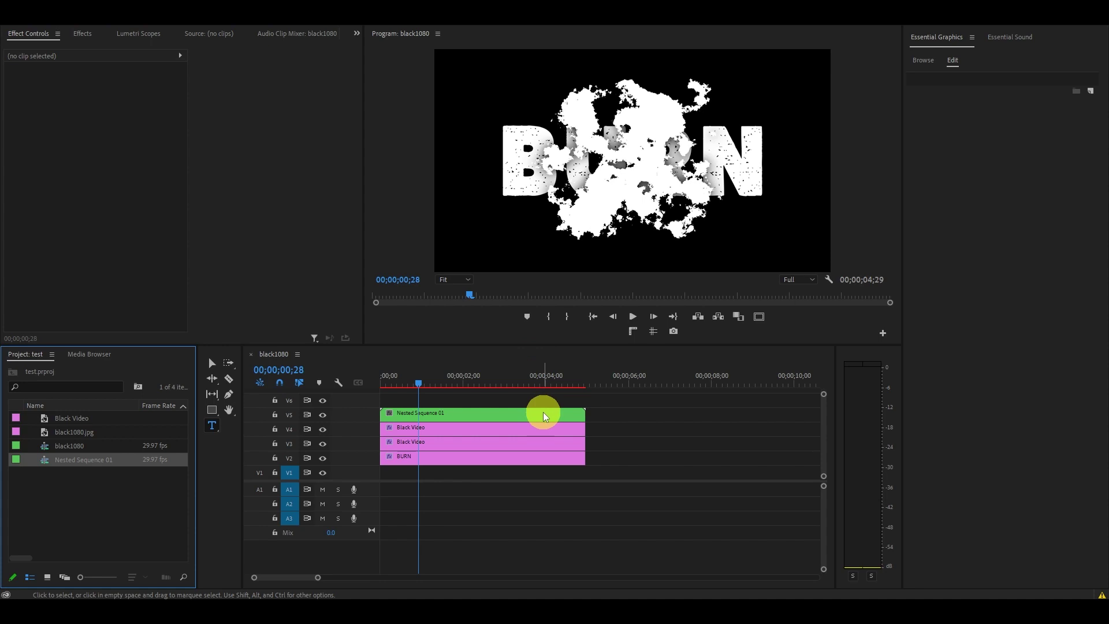
double_click(478, 417)
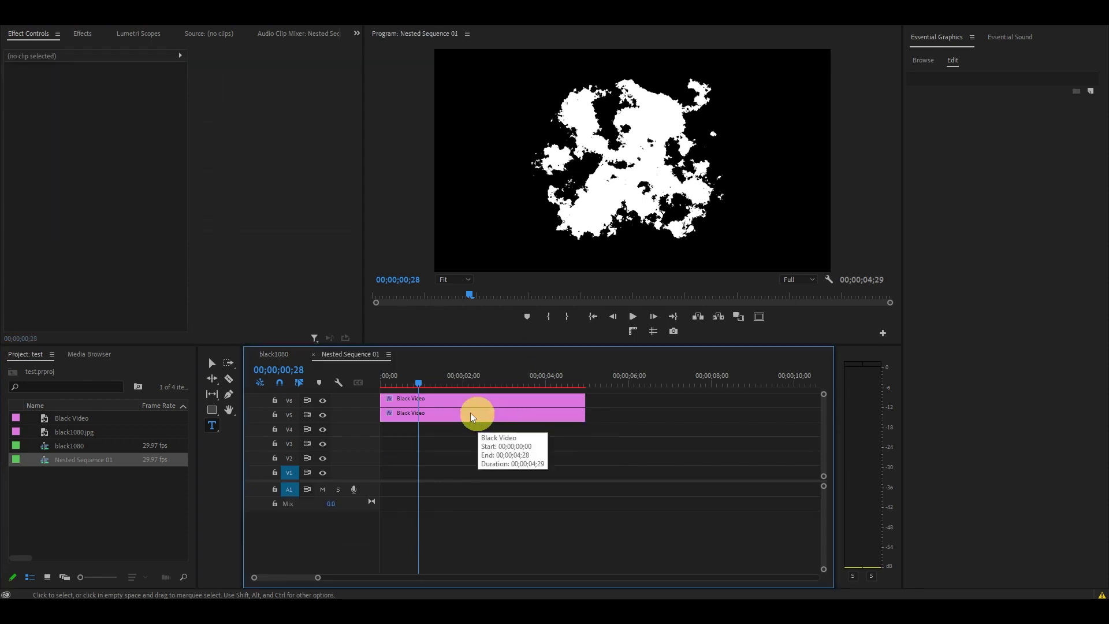
- Apply the Invert effect to the top Black Video clip in the nest
left_click(82, 33)
double_click(11, 49)
type("INVERT")
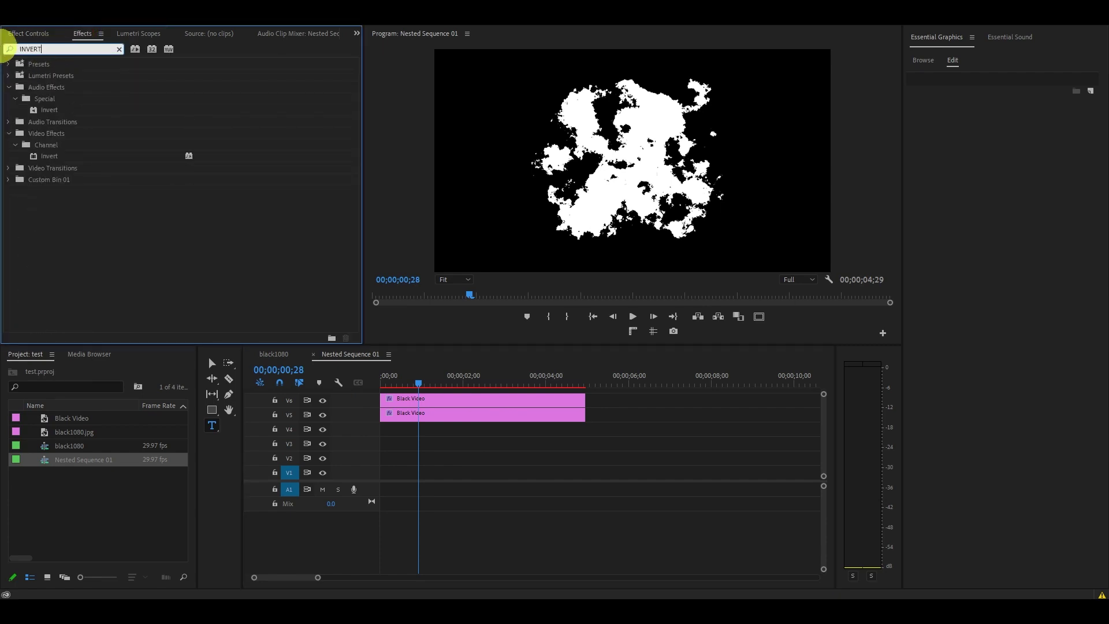
left_click(51, 159)
left_click_drag(50, 161, 462, 401)
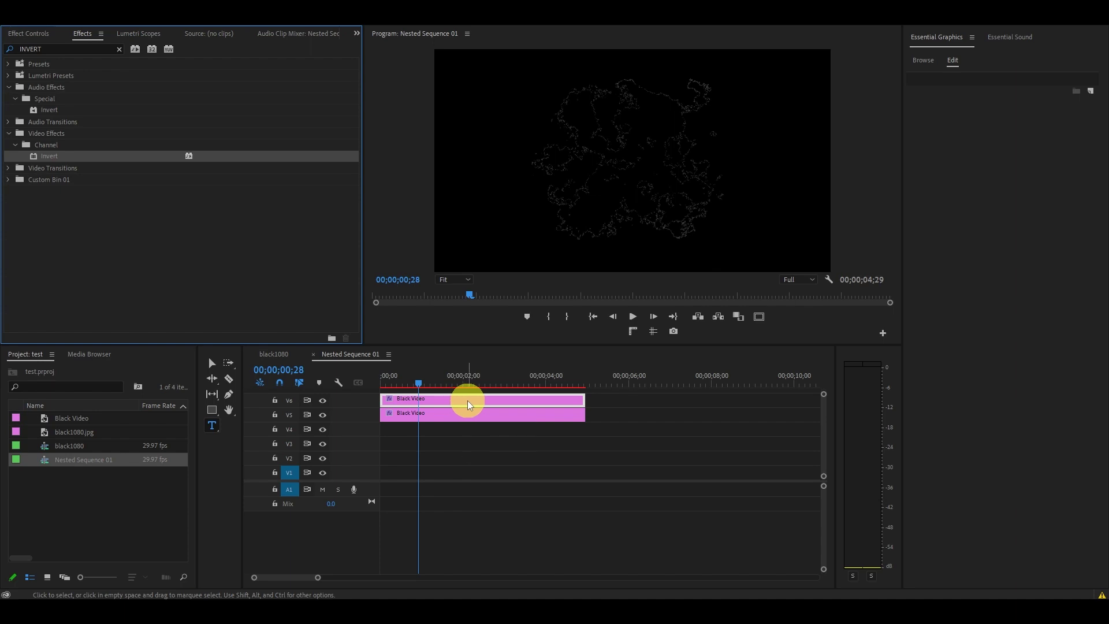
- Set the inverted clip's Scale to 98 and go back to the black1080 sequence
left_click(34, 35)
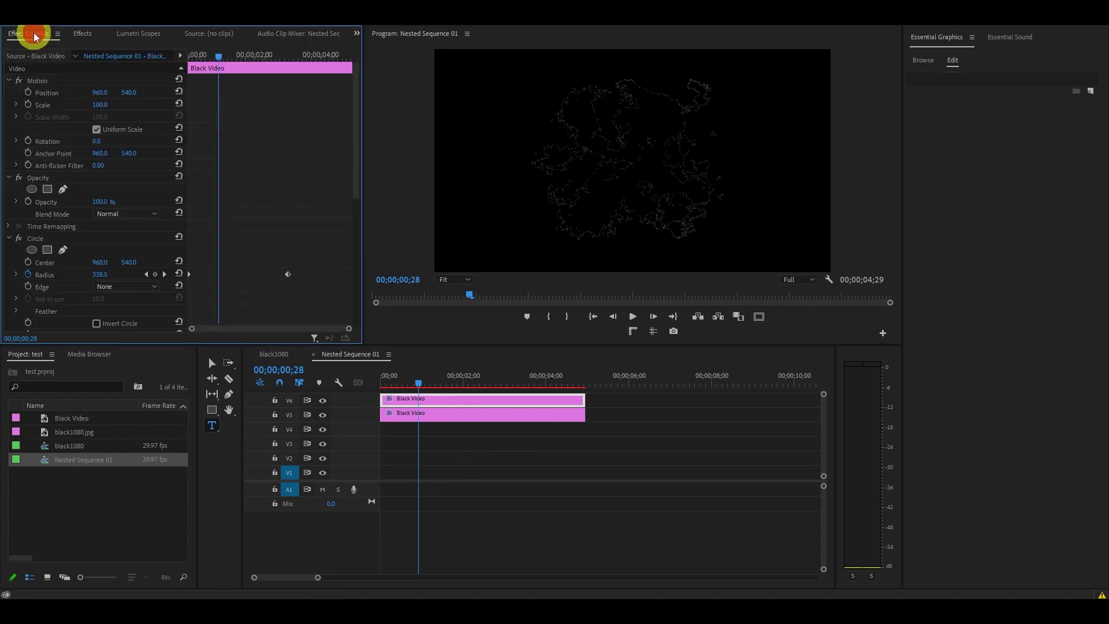
left_click(102, 104)
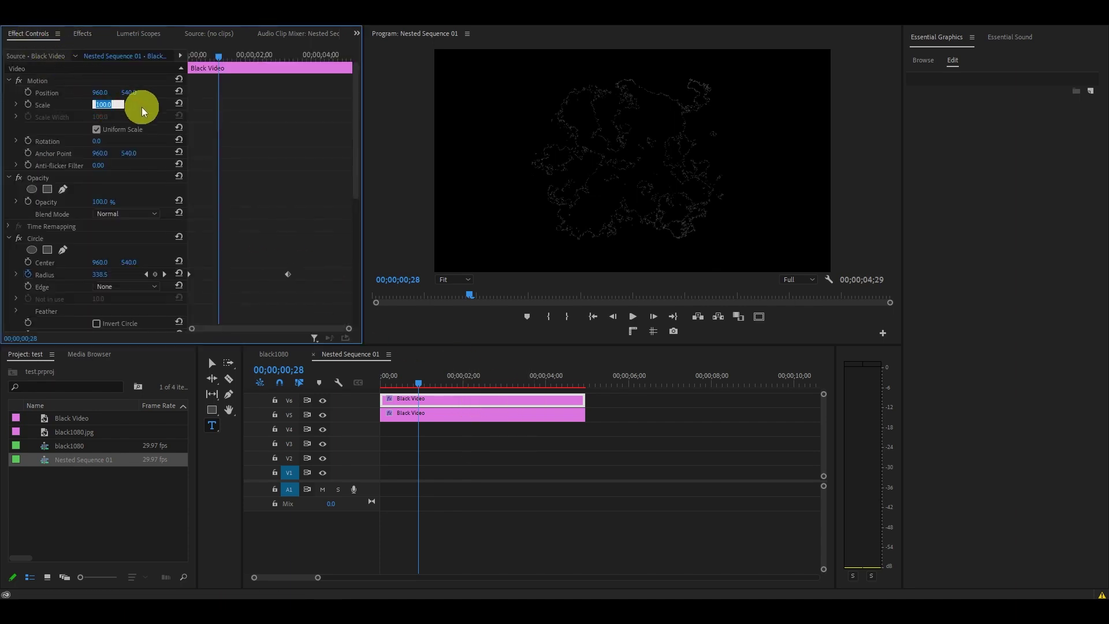
type("98")
key("Return")
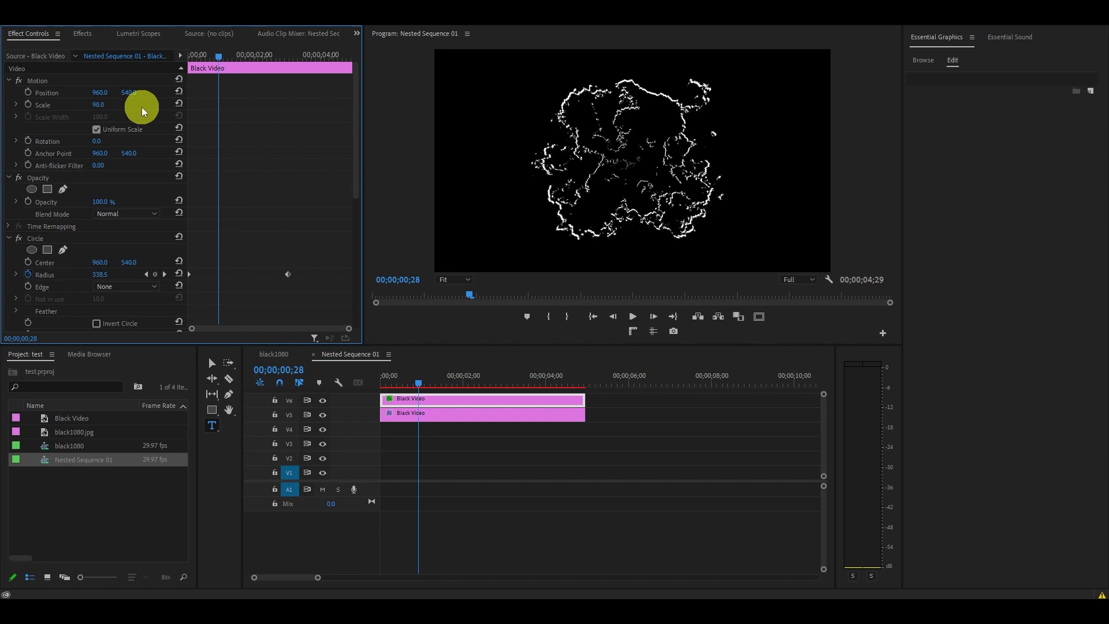
left_click(289, 356)
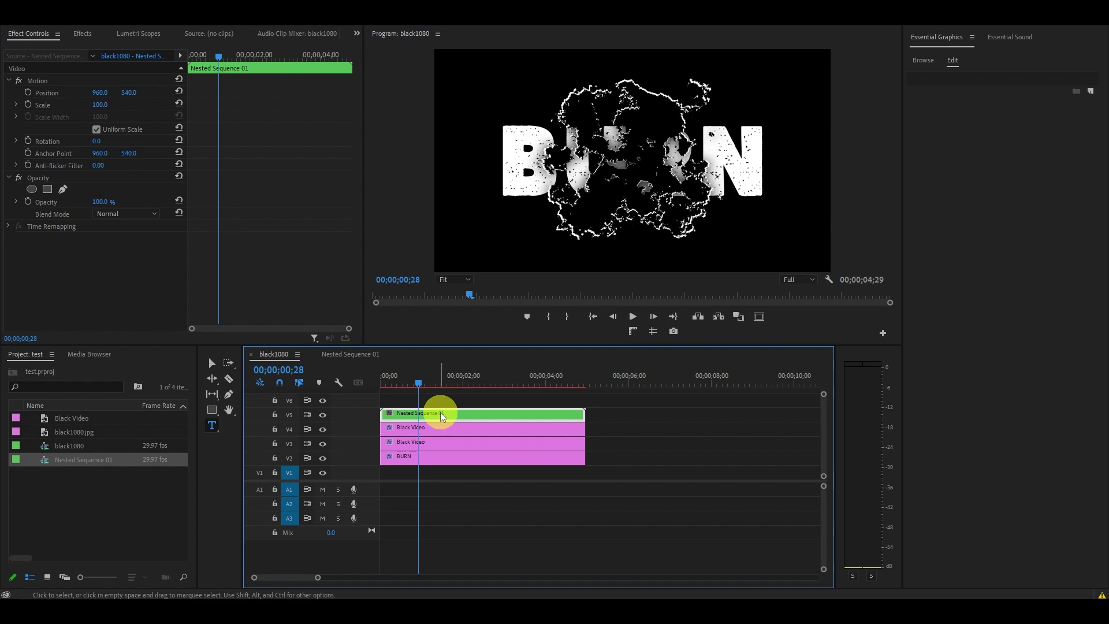
- Move the BURN clip to V1 and clear its Video 4 Track Matte Key
left_click(466, 460)
left_click_drag(468, 465, 516, 474)
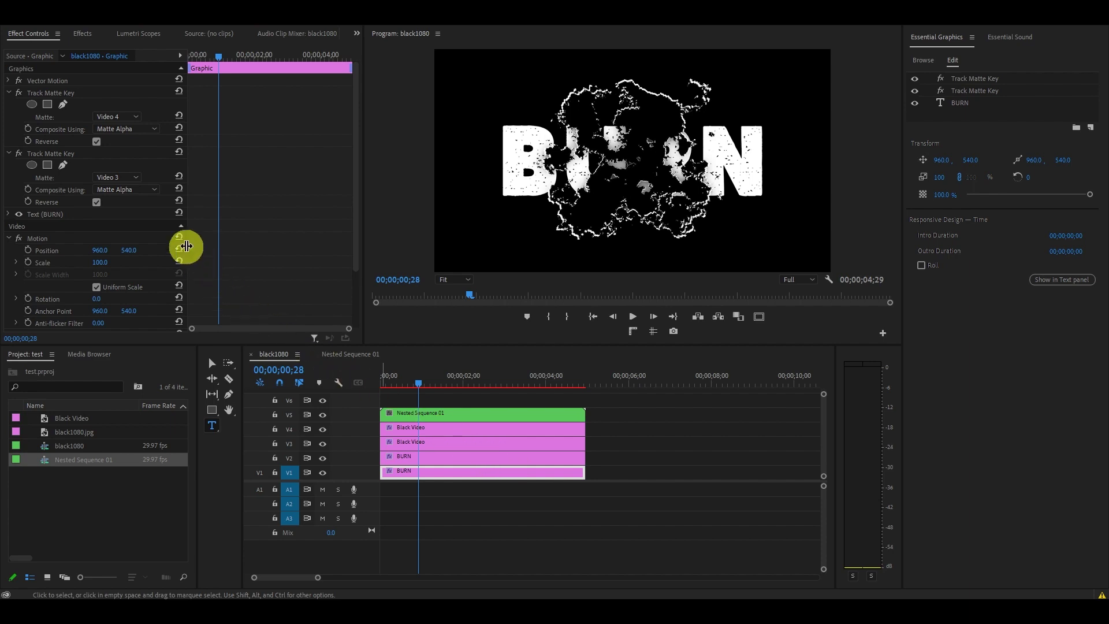
right_click(62, 96)
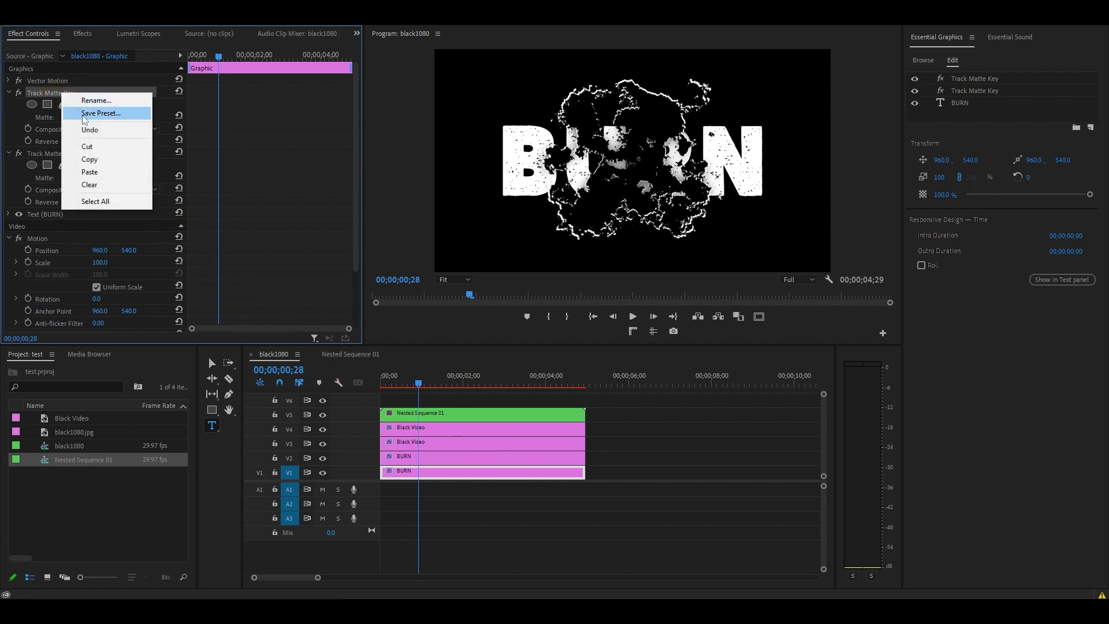
left_click(101, 185)
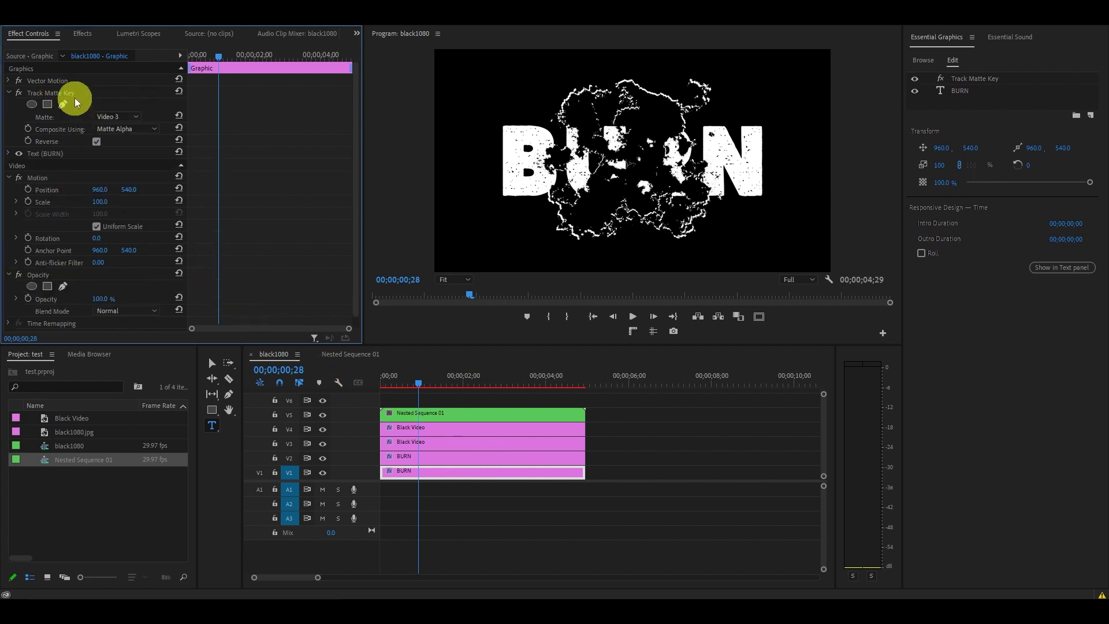
- Set BURN's matte to Video 5 and move the clip up to V6
left_click(128, 119)
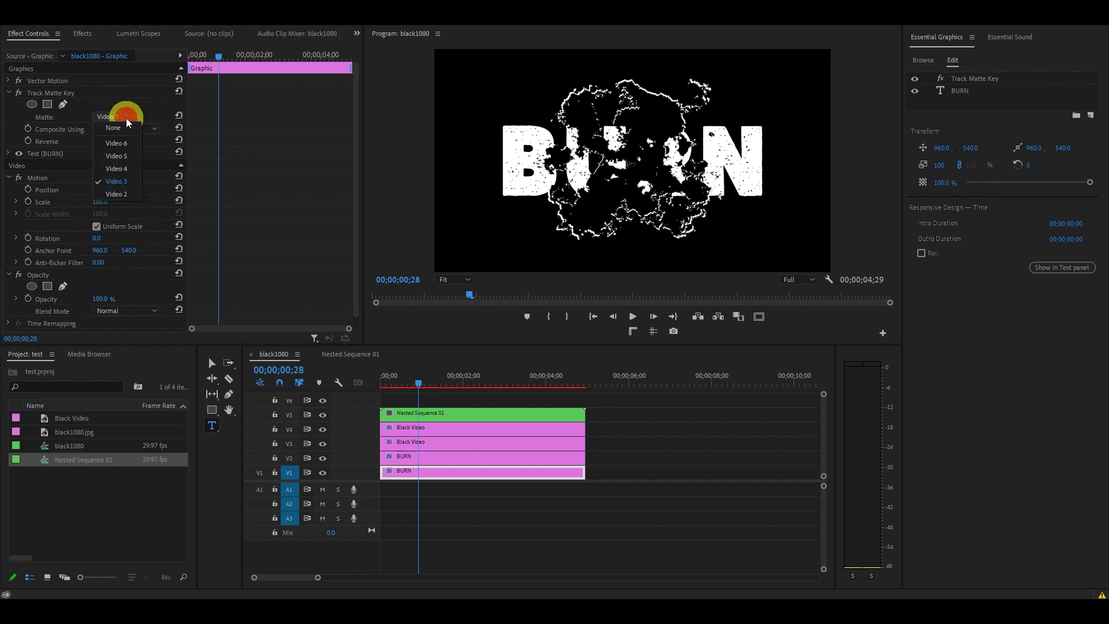
left_click(122, 156)
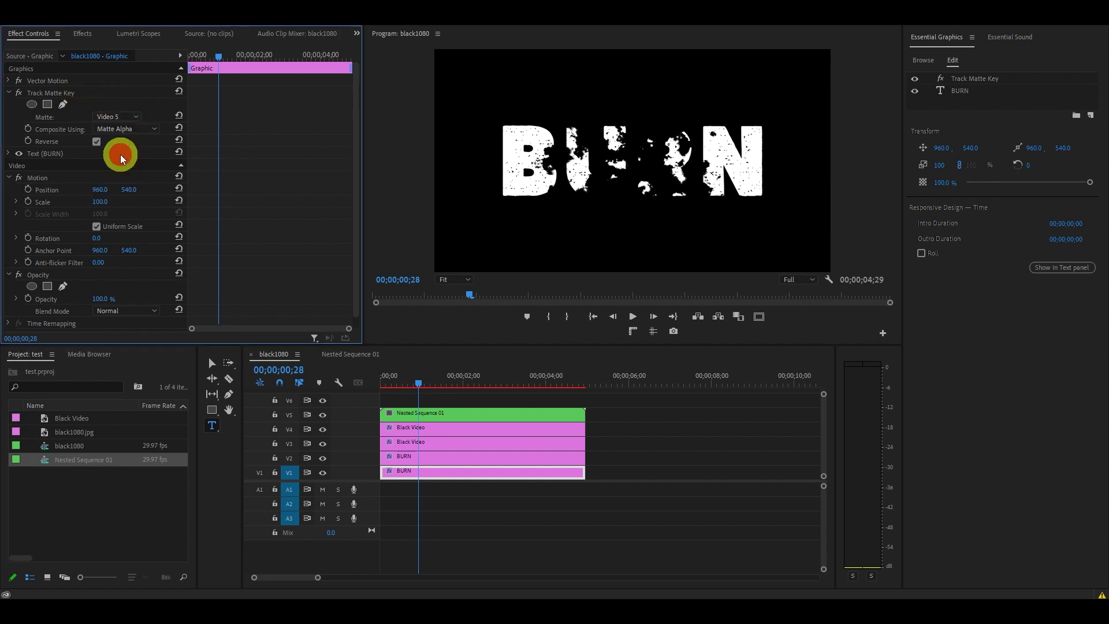
left_click_drag(448, 470, 451, 406)
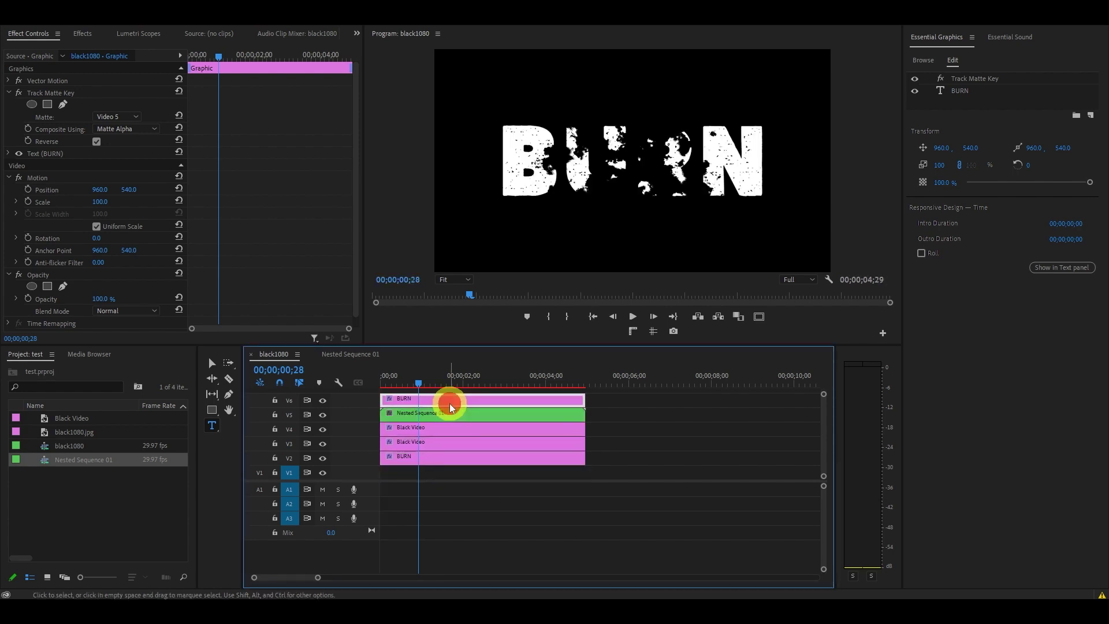
- Change the BURN text fill colour to orange FF7800
left_click(961, 92)
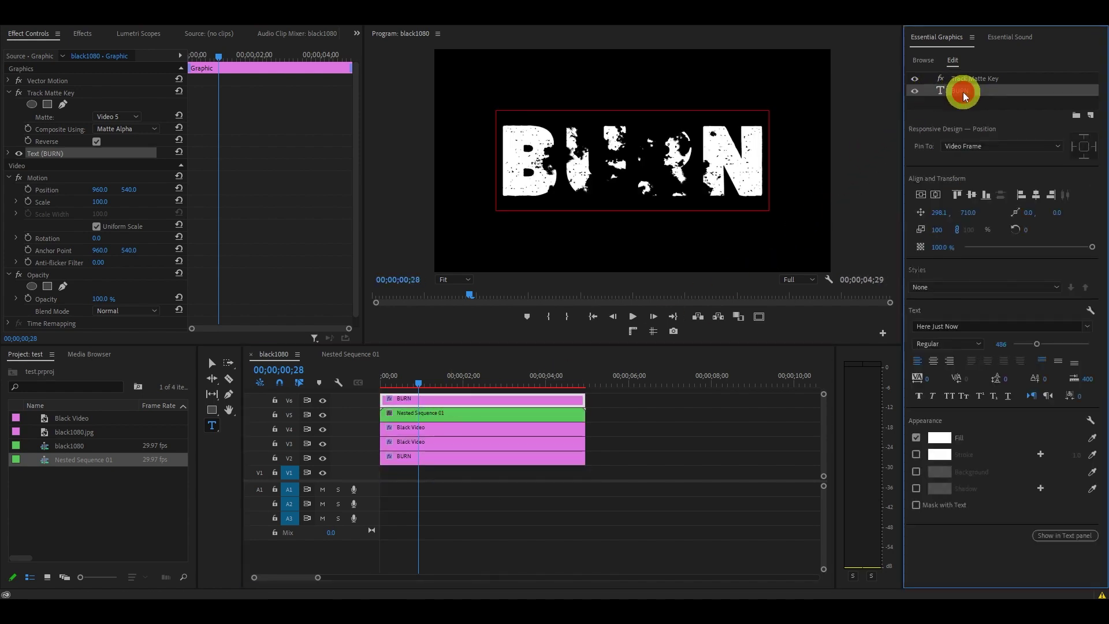
left_click(939, 438)
left_click_drag(574, 251, 577, 253)
left_click_drag(558, 373, 576, 384)
left_click(671, 219)
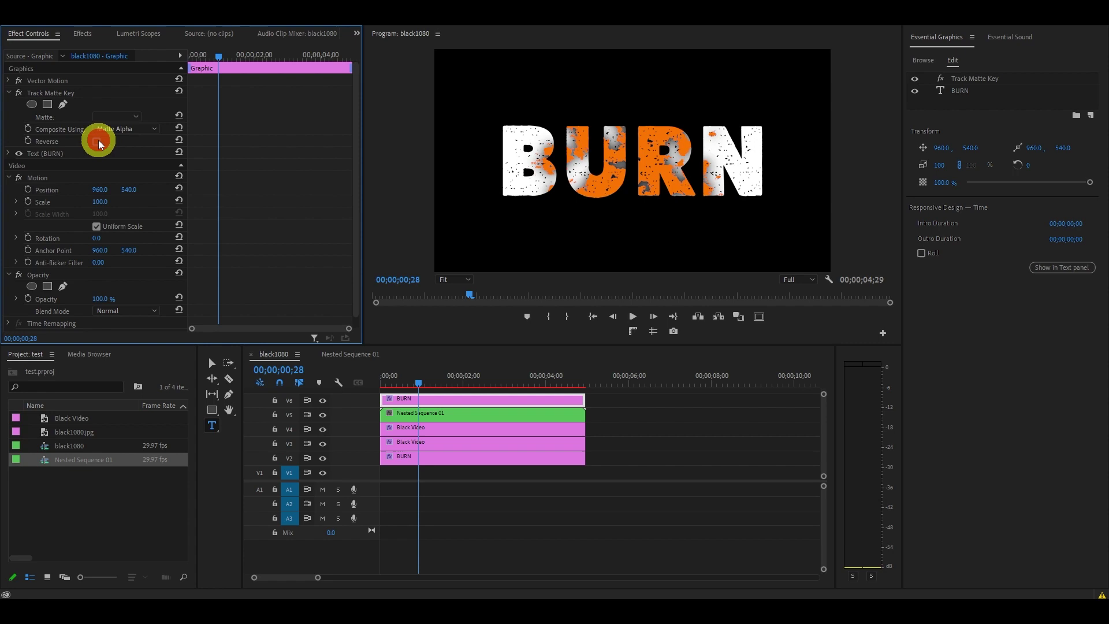
- Set Composite Using to Matte Luma and Alt-drag a copy of the V2 BURN clip onto V1
left_click(118, 130)
left_click(130, 152)
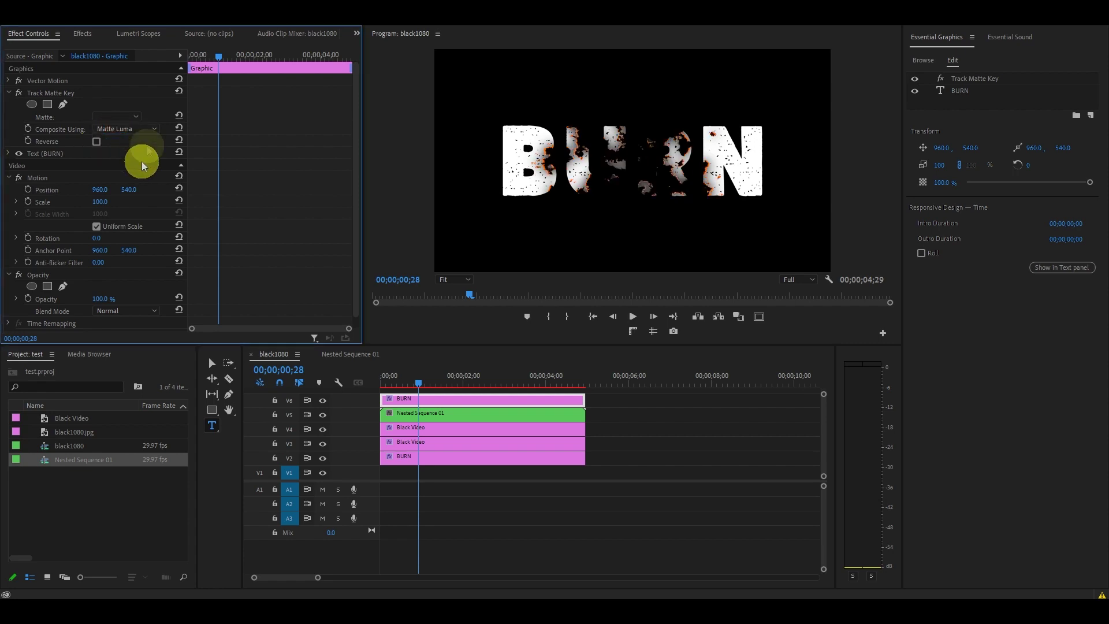
left_click_drag(487, 456, 487, 471)
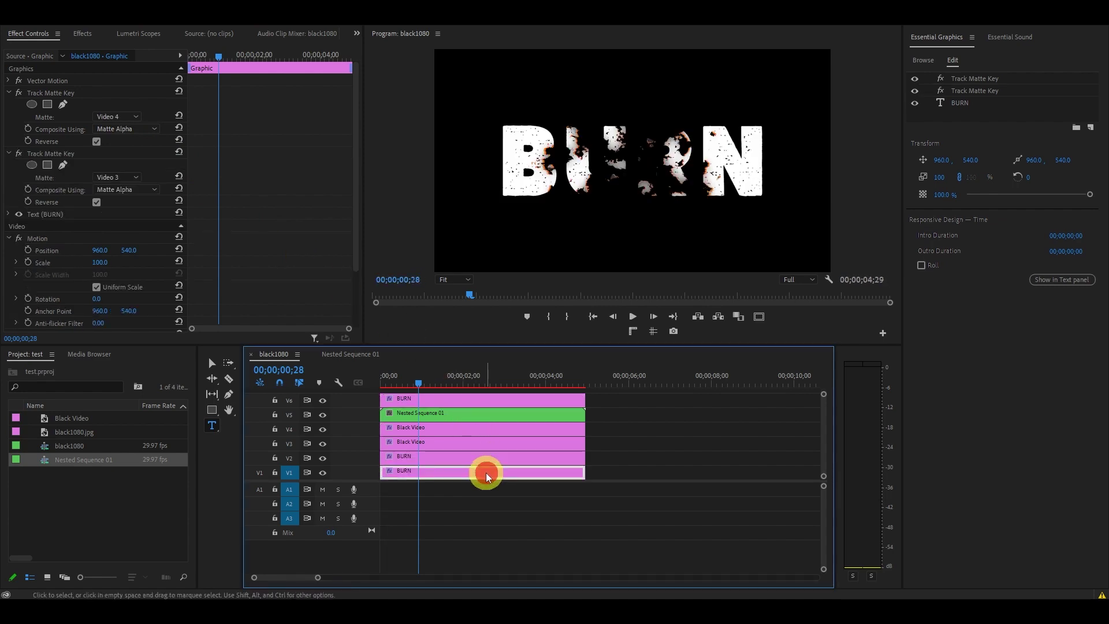
- Clear both Track Matte Key effects from the V1 BURN copy
right_click(69, 95)
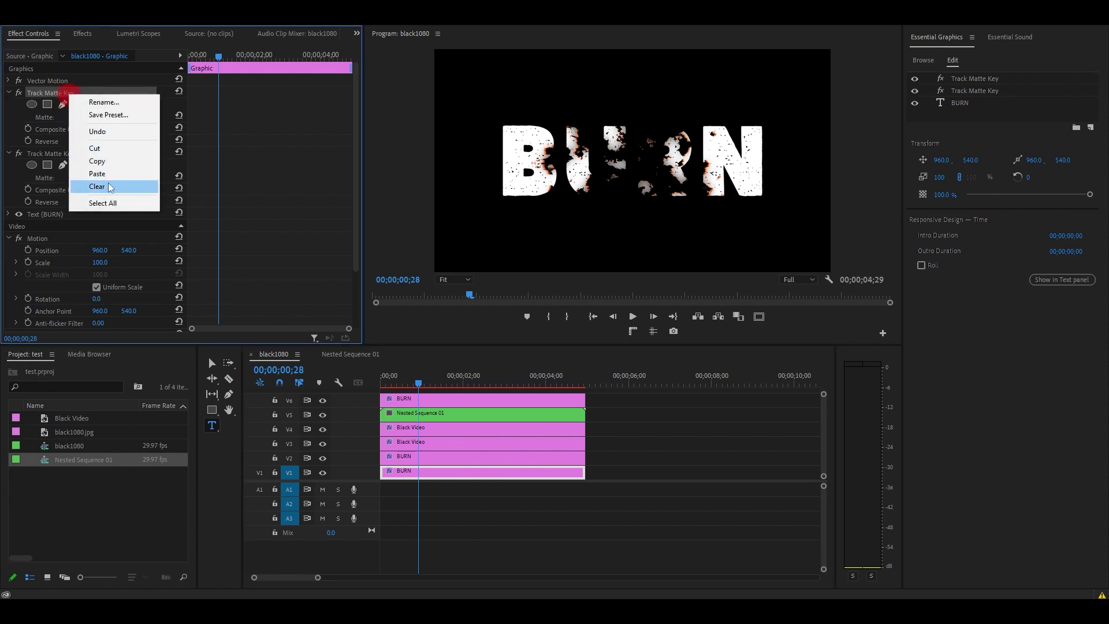
left_click(97, 186)
right_click(69, 97)
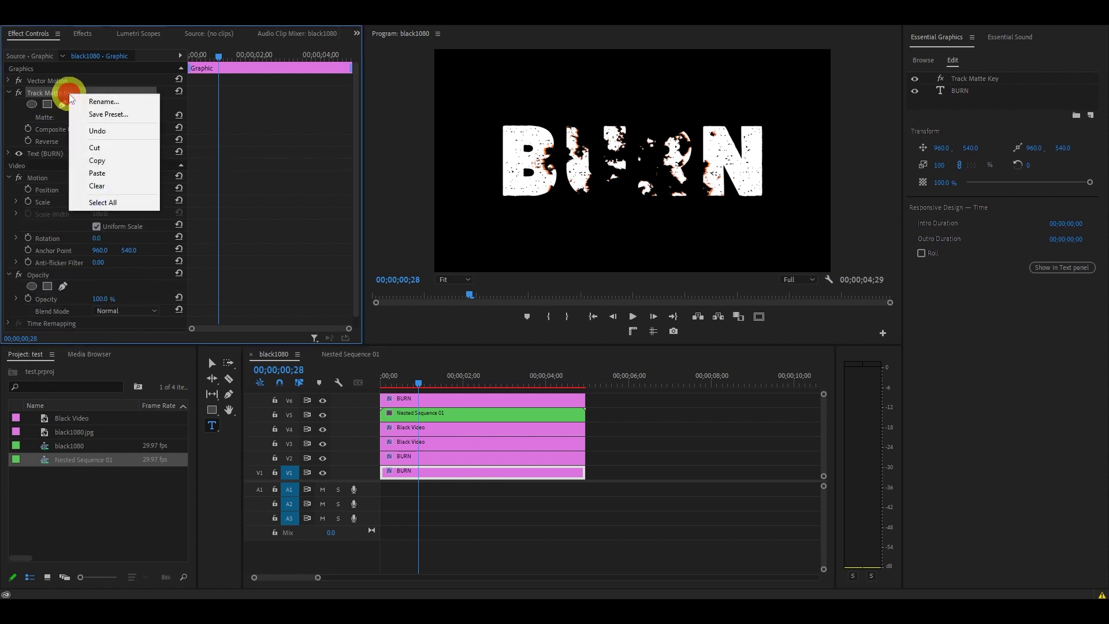
left_click(97, 186)
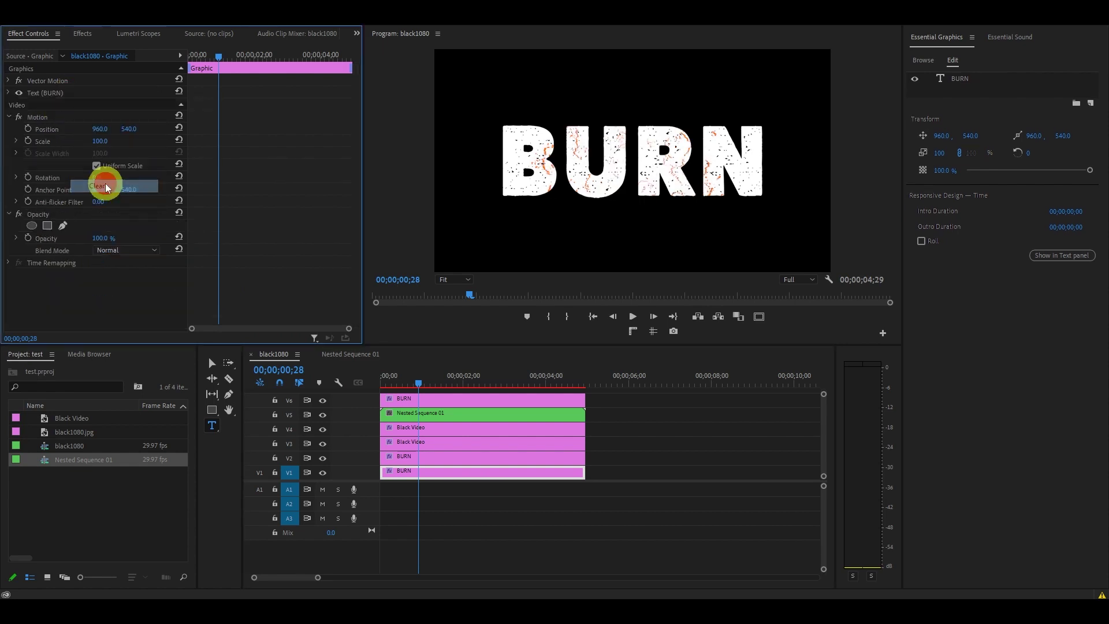
- Search the Effects panel for 'fractal' and apply VR Fractal Noise to the V1 BURN clip
left_click(83, 34)
left_click(35, 48)
type("FRACTA")
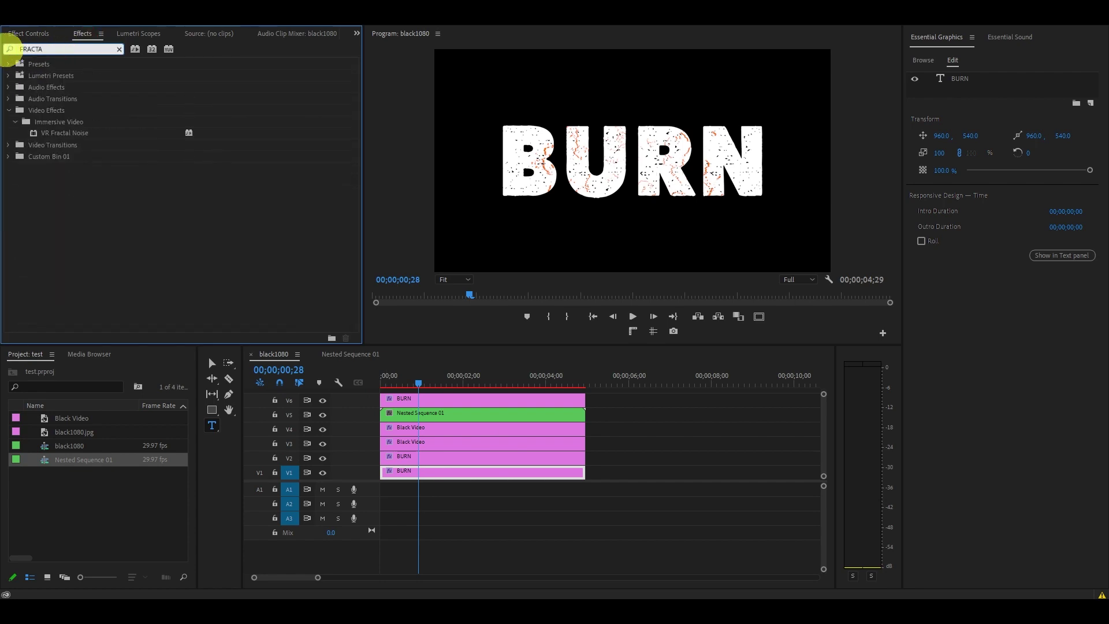
mouse_move(63, 133)
left_mouse_down()
mouse_move(254, 228)
mouse_move(467, 462)
left_mouse_up()
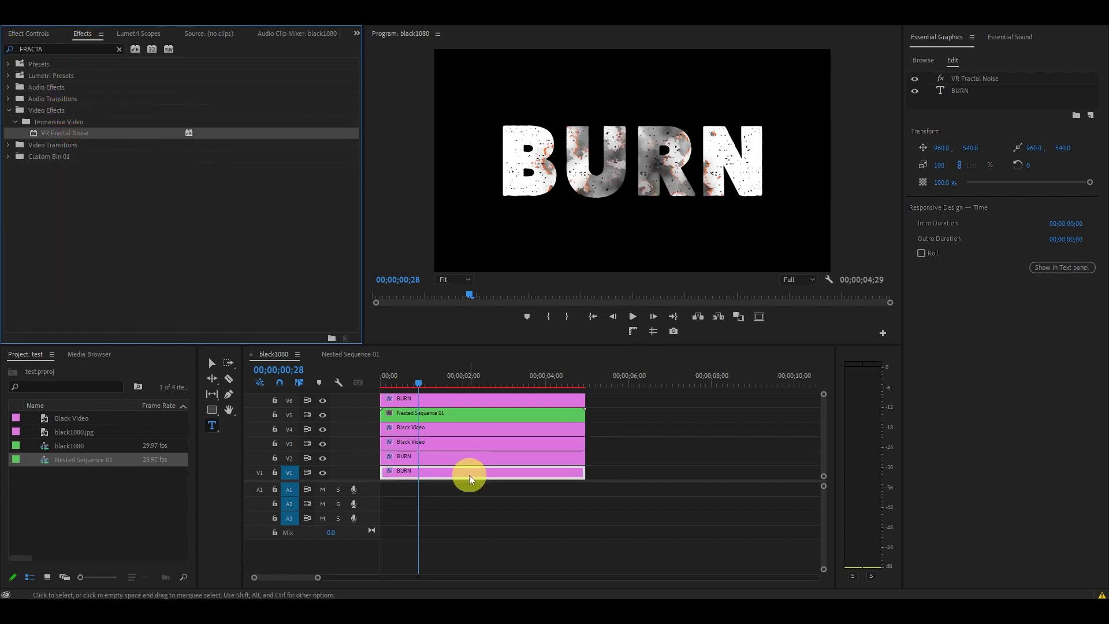
- Set the VR Fractal Noise Contrast to 200, Brightness to -30 and Complexity to 10
left_click(40, 33)
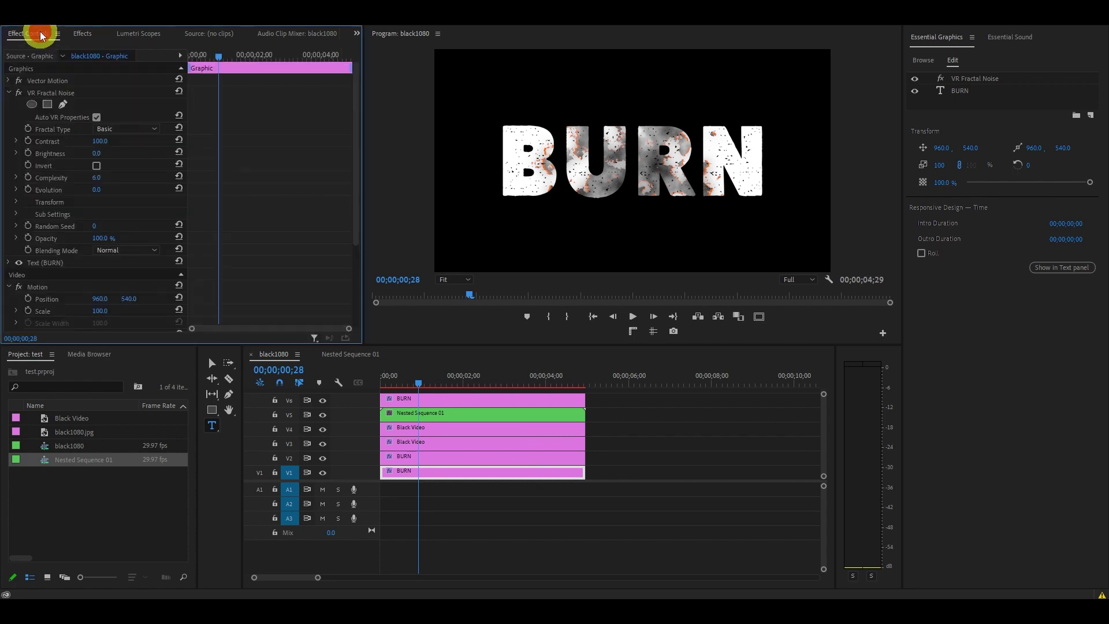
left_click(100, 140)
type("200")
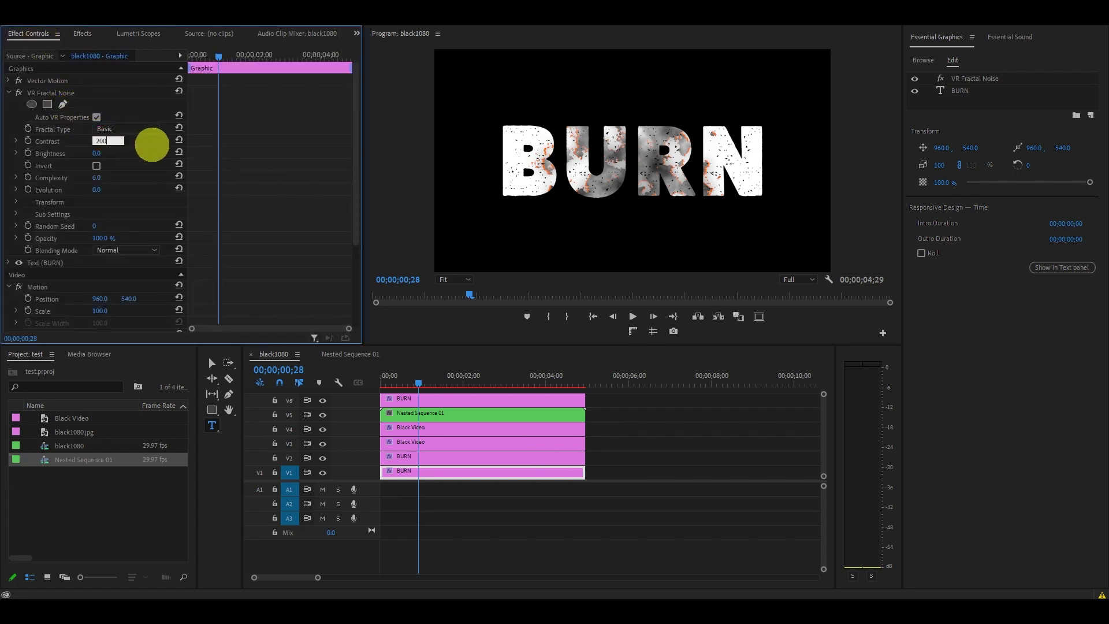
key("Tab")
type("-30")
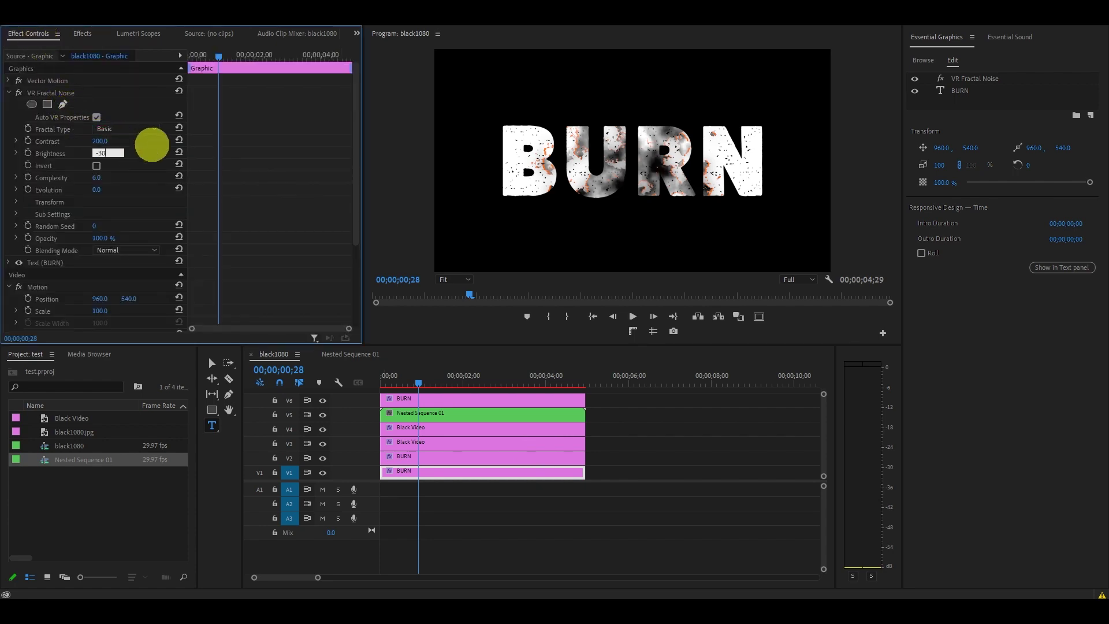
key("Tab")
left_click(100, 177)
type("10")
key("Return")
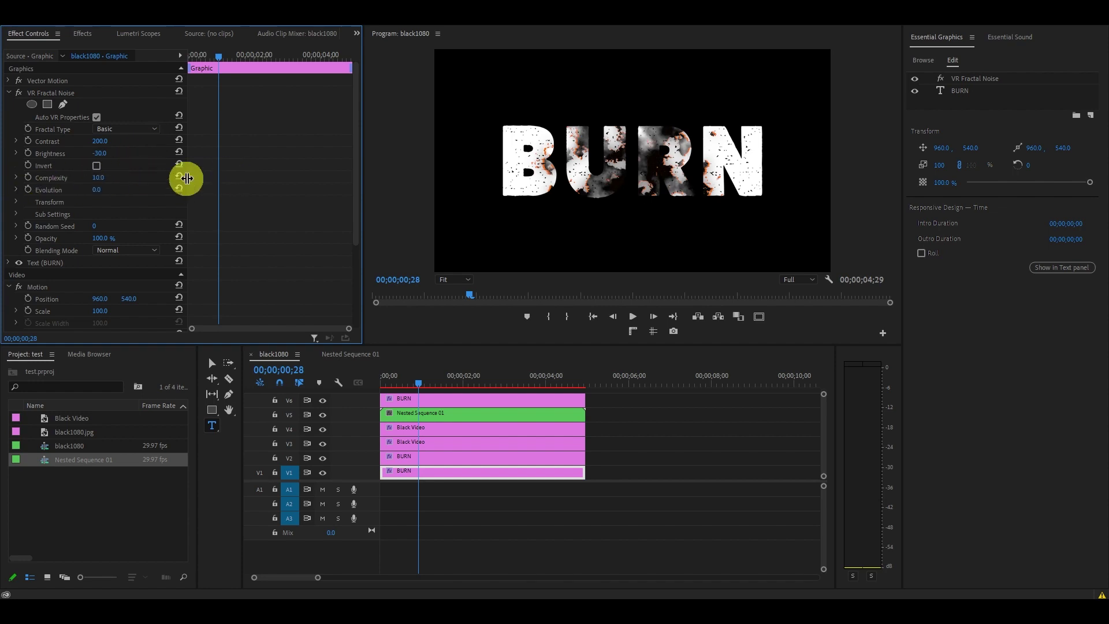
- Add an Evolution keyframe at the clip's first frame, then move toward four seconds
left_click_drag(218, 56, 187, 57)
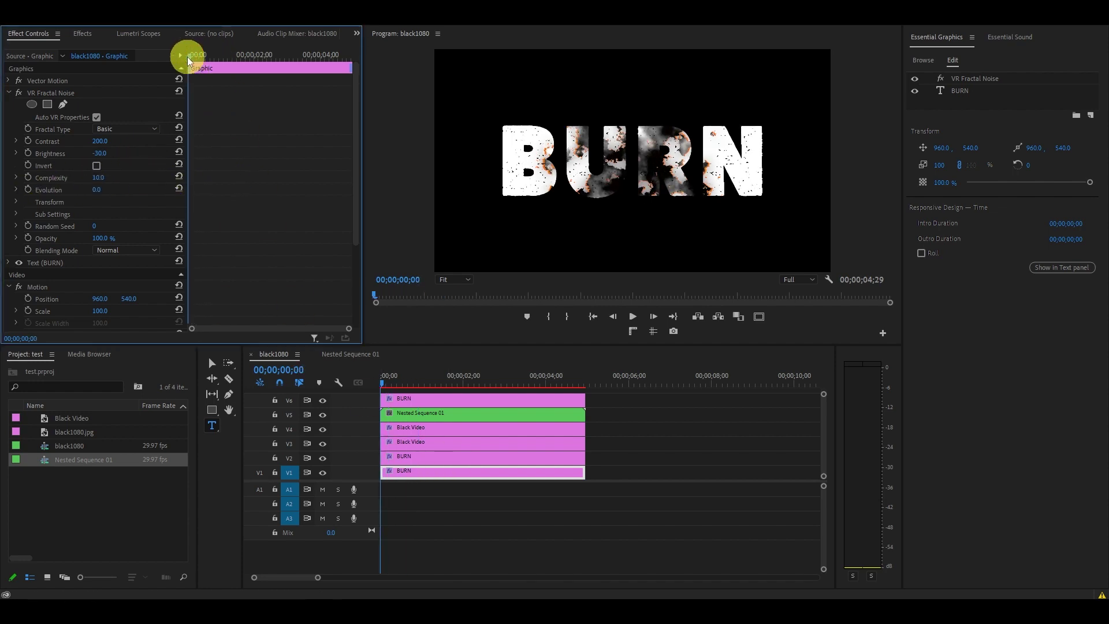
left_click(28, 189)
left_click_drag(189, 56, 321, 72)
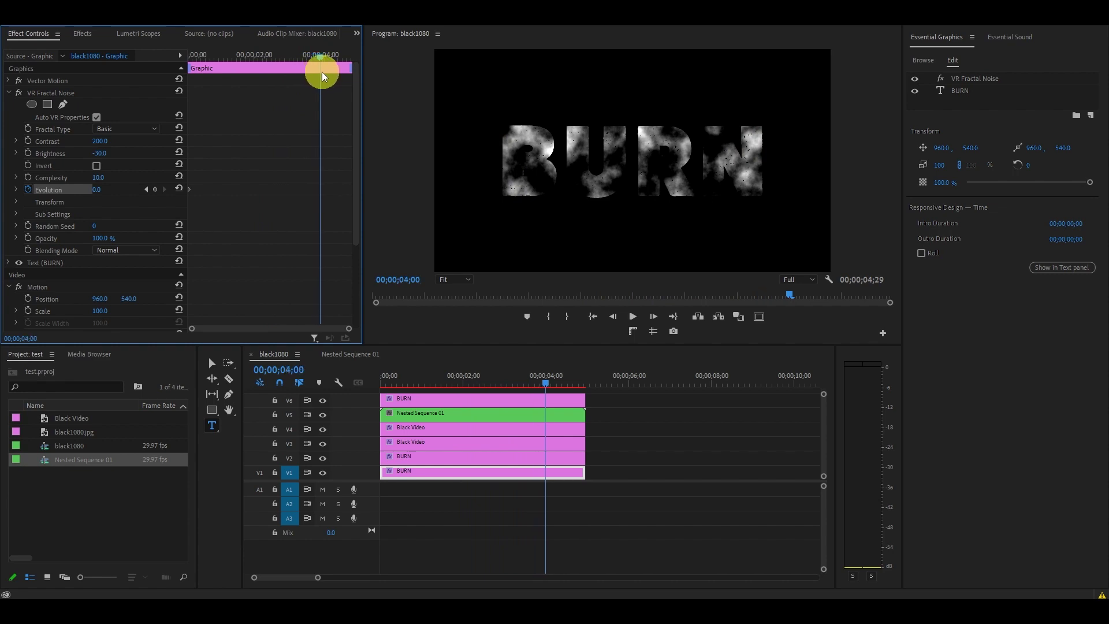
- Key Evolution to 2x166° at four seconds and scrub back to preview the noise
left_click(101, 189)
type("2x166")
key("Return")
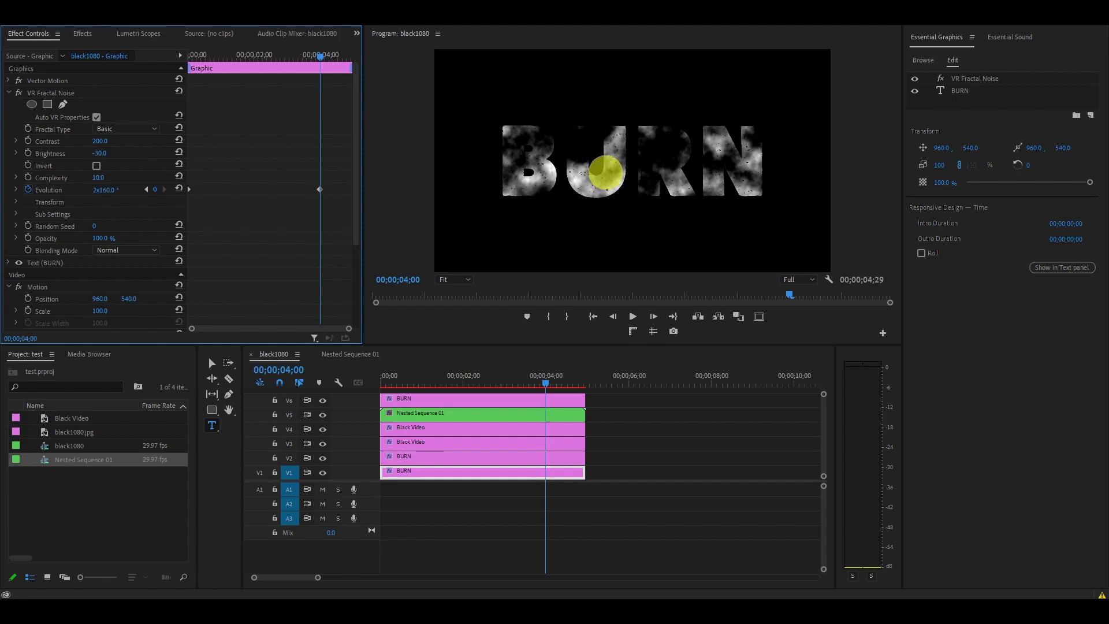
scroll(133, 243, "down", 3)
left_click(317, 55)
left_click_drag(317, 55, 287, 61)
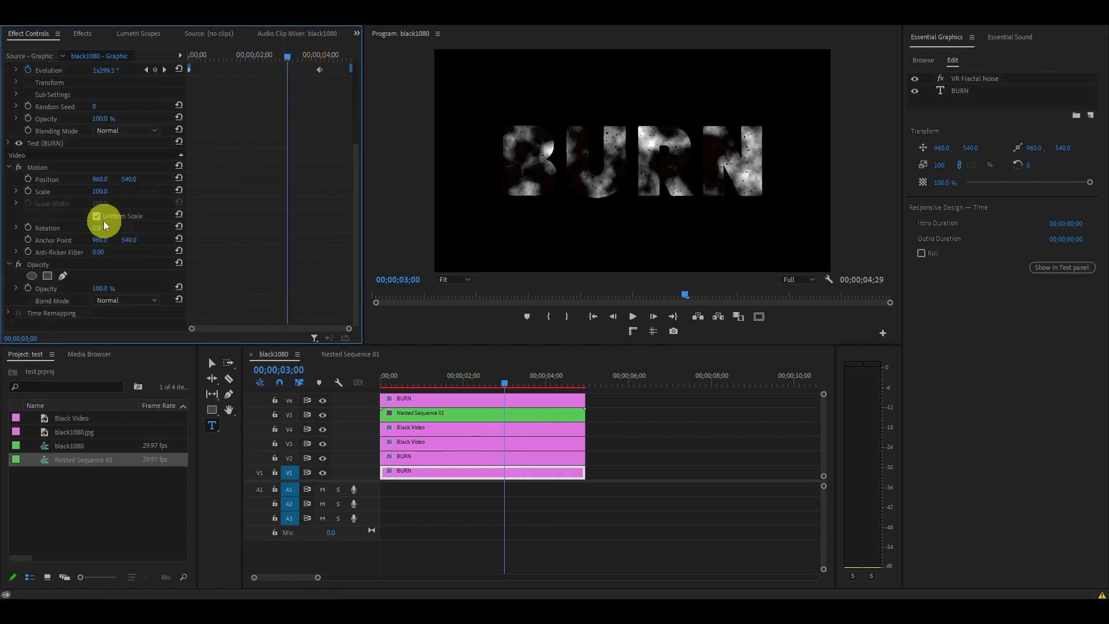
- Lower the noise clip's Opacity to 20% and review it at the four-second keyframe
left_click(100, 288)
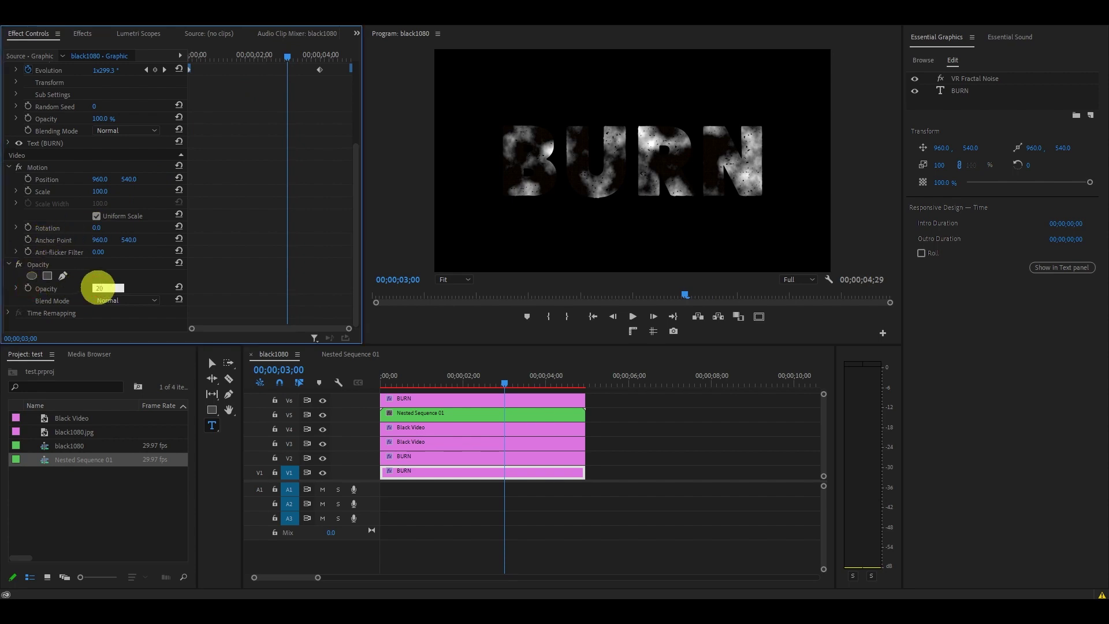
type("20")
key("Return")
left_click_drag(286, 55, 320, 57)
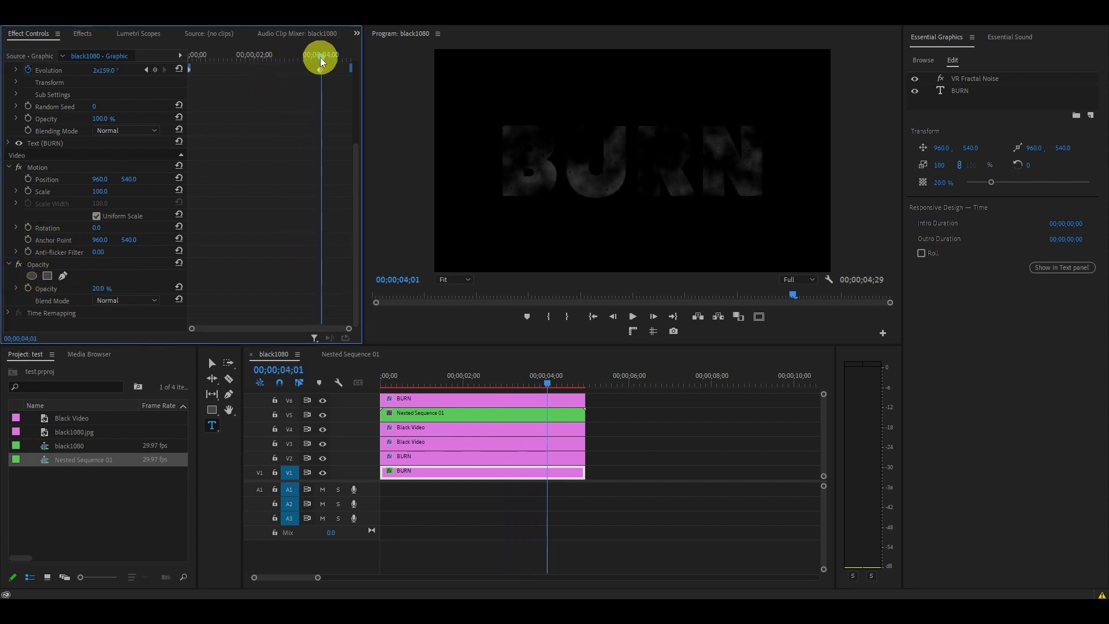